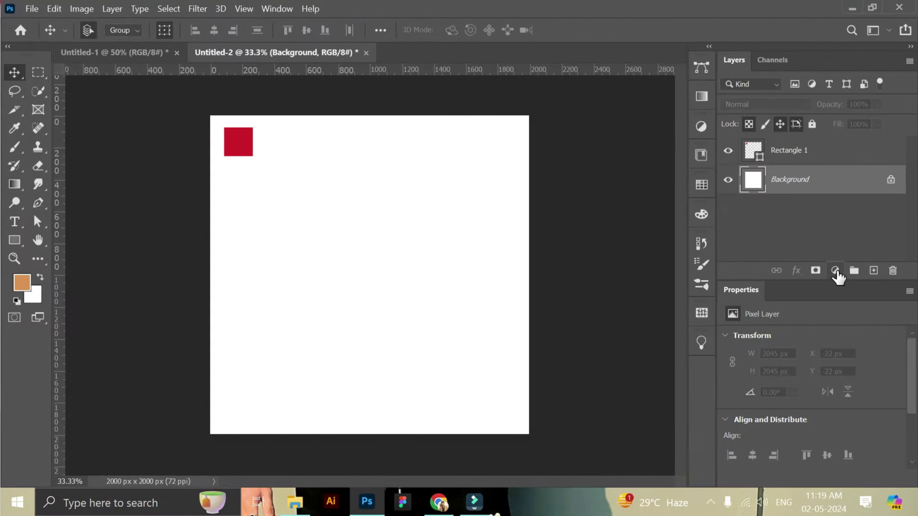
# Open the Layers panel's new fill or adjustment layer menu for the red-square canvas
pyautogui.click(834, 271)
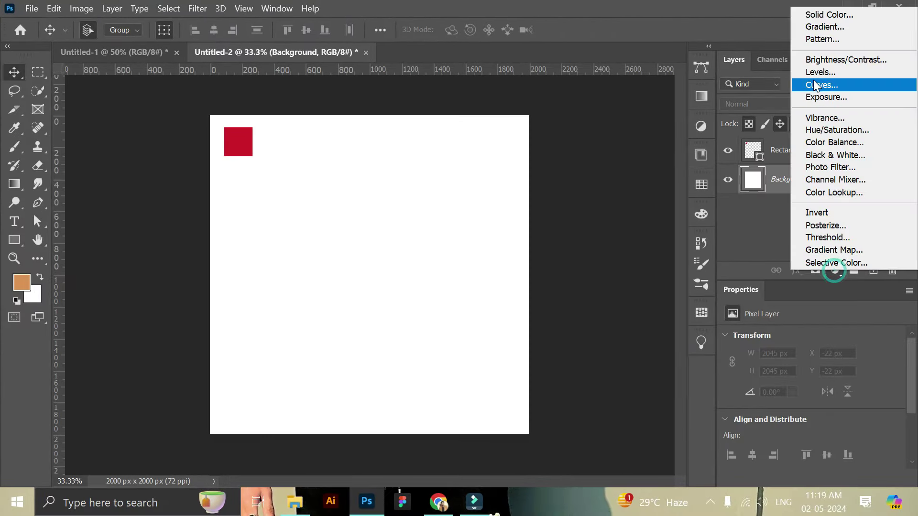
# Add a Solid Color fill sampled from the red square, then delete the Rectangle 1 layer
pyautogui.click(822, 15)
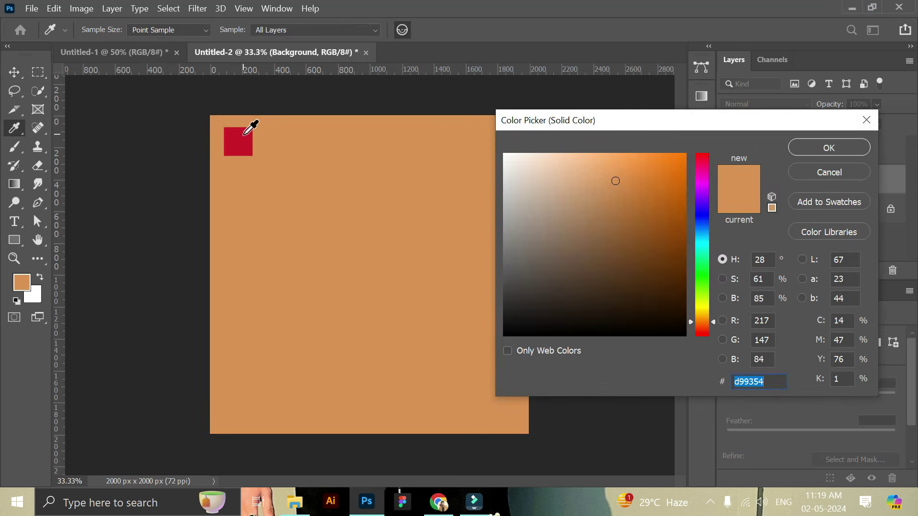
pyautogui.click(245, 134)
pyautogui.click(819, 148)
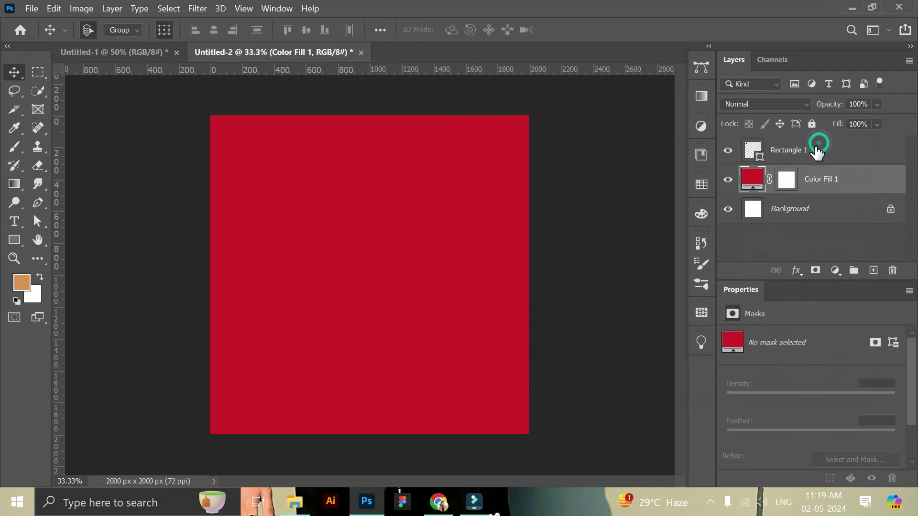
pyautogui.click(892, 271)
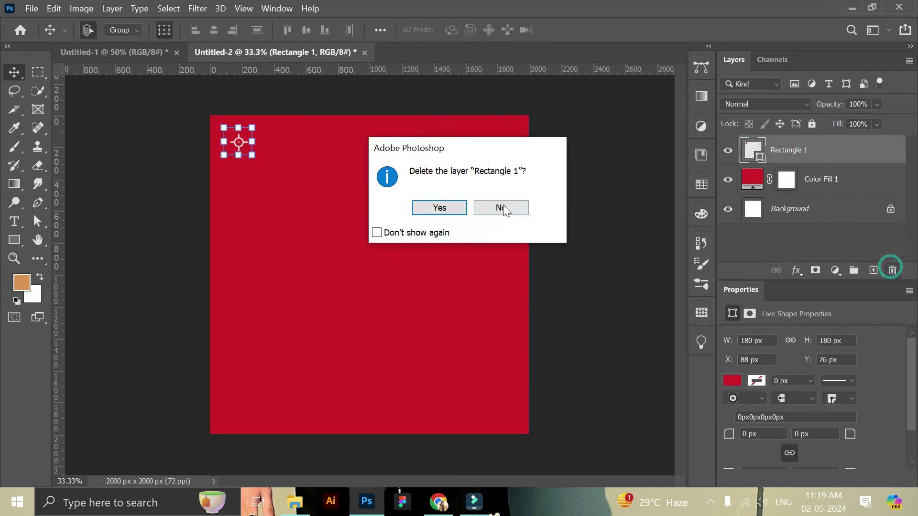
pyautogui.click(449, 205)
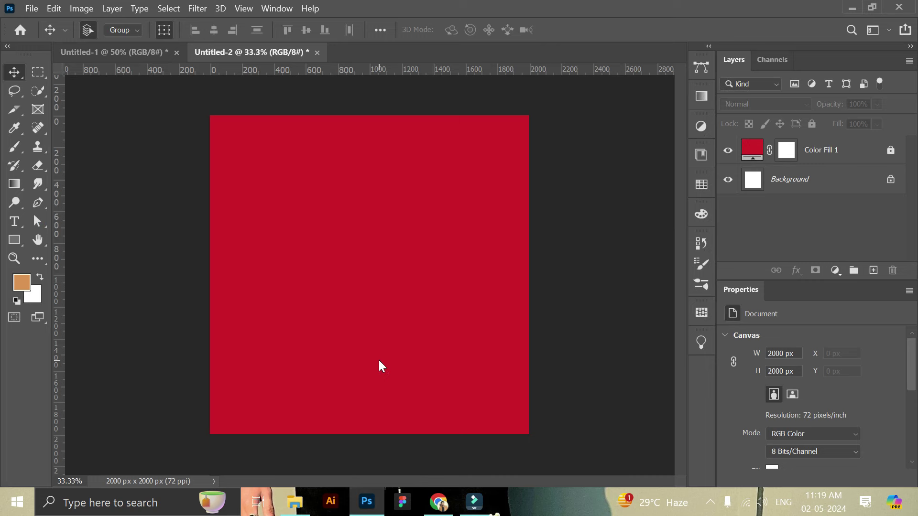
# Scale the motorcycle image to 225% and shift it slightly down the canvas
pyautogui.moveTo(370, 320); pyautogui.dragTo(402, 364)
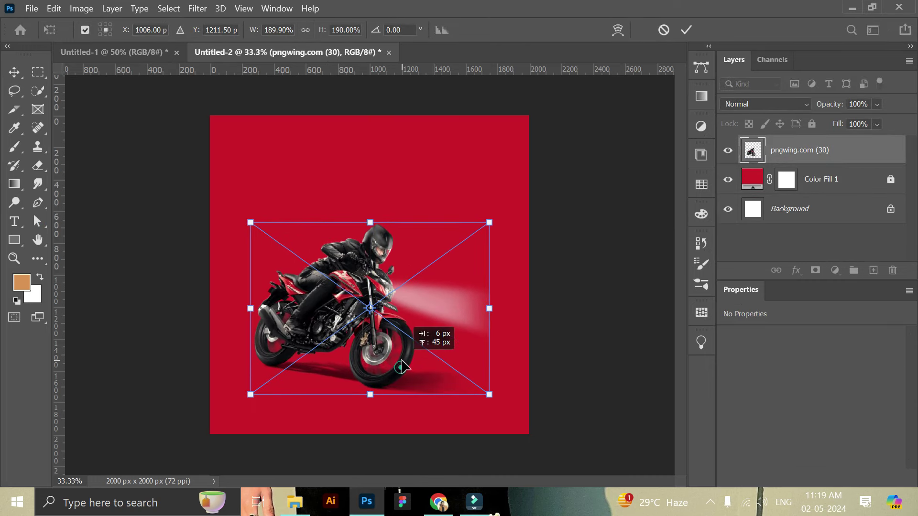
pyautogui.moveTo(489, 395); pyautogui.dragTo(493, 400)
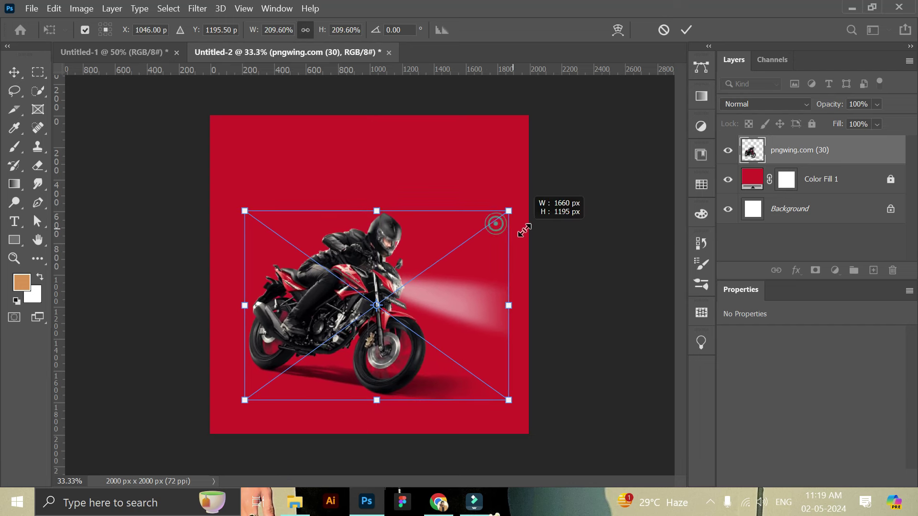
pyautogui.moveTo(493, 221); pyautogui.dragTo(549, 231)
pyautogui.moveTo(437, 275); pyautogui.dragTo(436, 283)
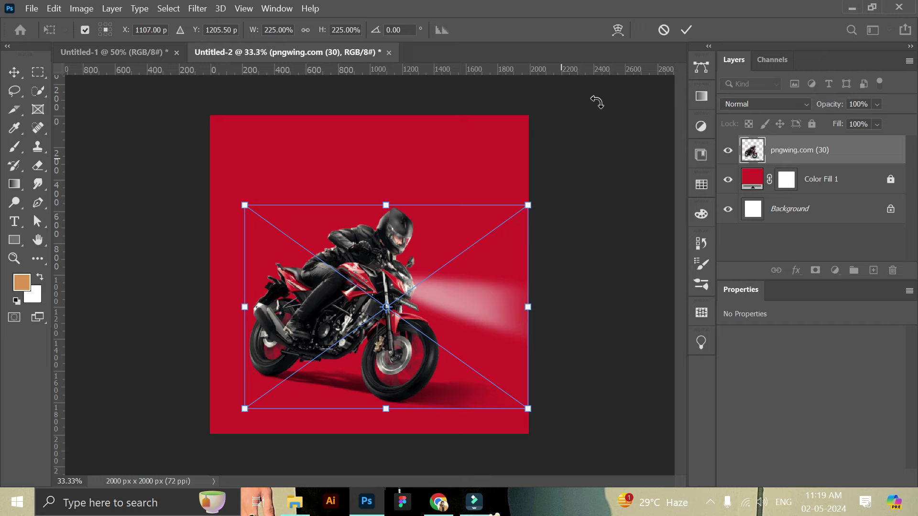
pyautogui.click(686, 31)
# Deselect the motorcycle layer and bring up the Bike Post Design asset folder
pyautogui.click(642, 250)
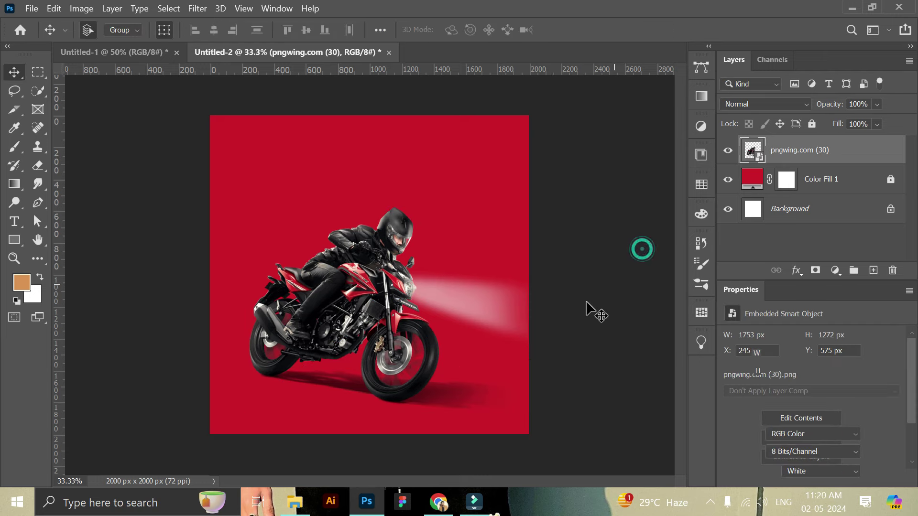
pyautogui.click(415, 334)
pyautogui.click(594, 321)
pyautogui.click(295, 502)
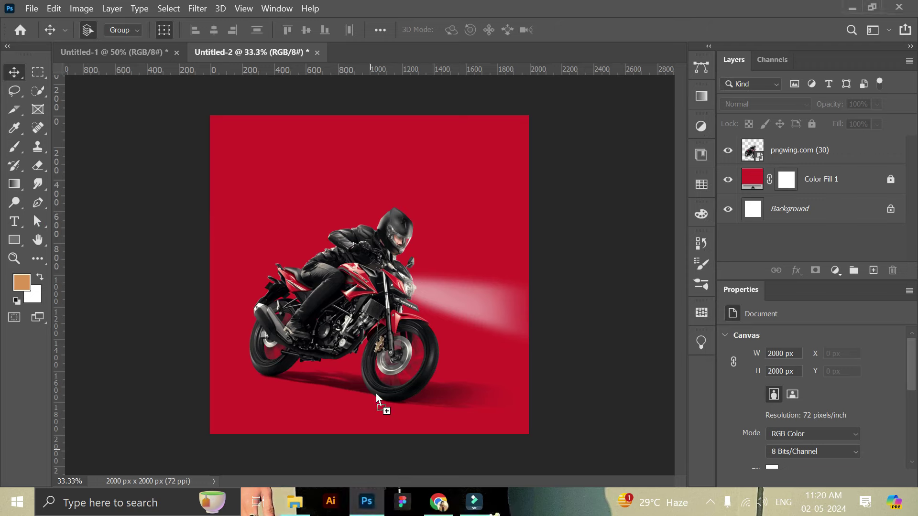
# Place the white stripes Vector Smart Object at the bottom of the canvas
pyautogui.moveTo(214, 225); pyautogui.dragTo(376, 391)
pyautogui.moveTo(418, 281); pyautogui.dragTo(428, 386)
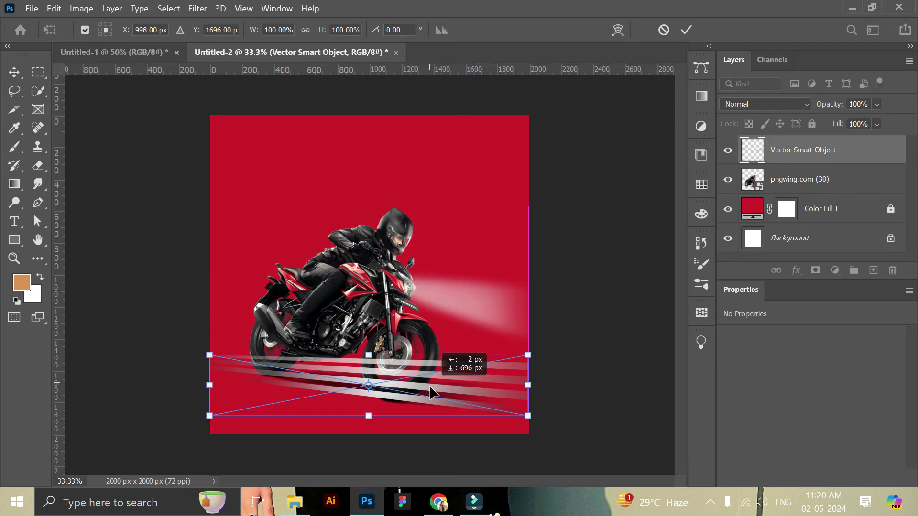
pyautogui.click(689, 32)
# Keep the stripes at Normal blending, move them below pngwing.com (30), and nudge them lower
pyautogui.click(771, 104)
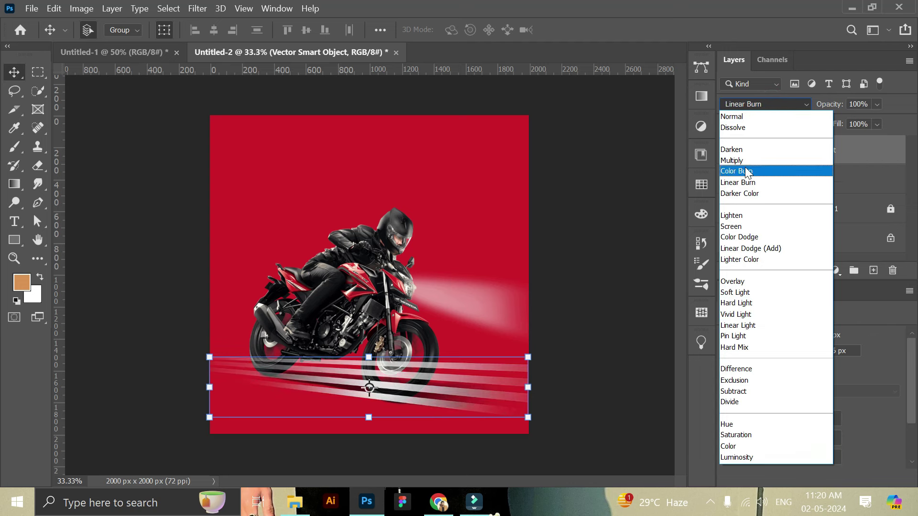
pyautogui.click(732, 116)
pyautogui.moveTo(799, 150); pyautogui.dragTo(787, 192)
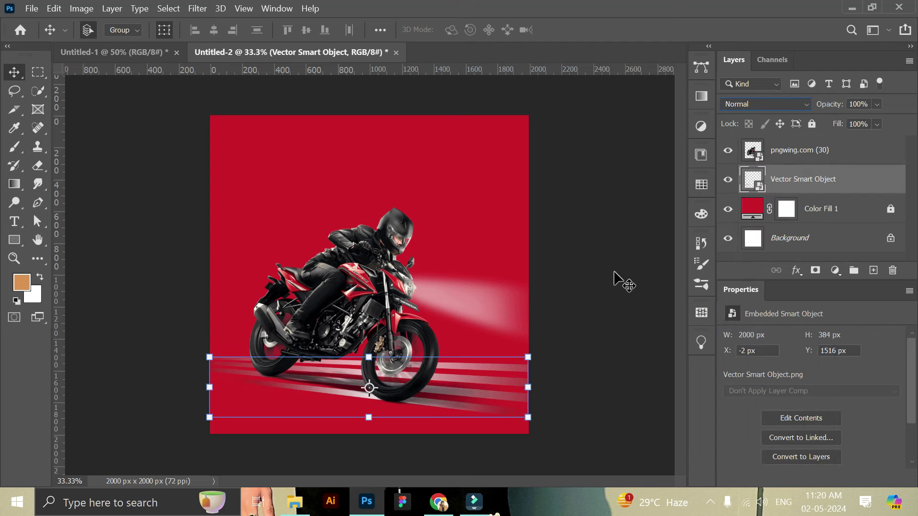
pyautogui.click(614, 273)
pyautogui.click(786, 178)
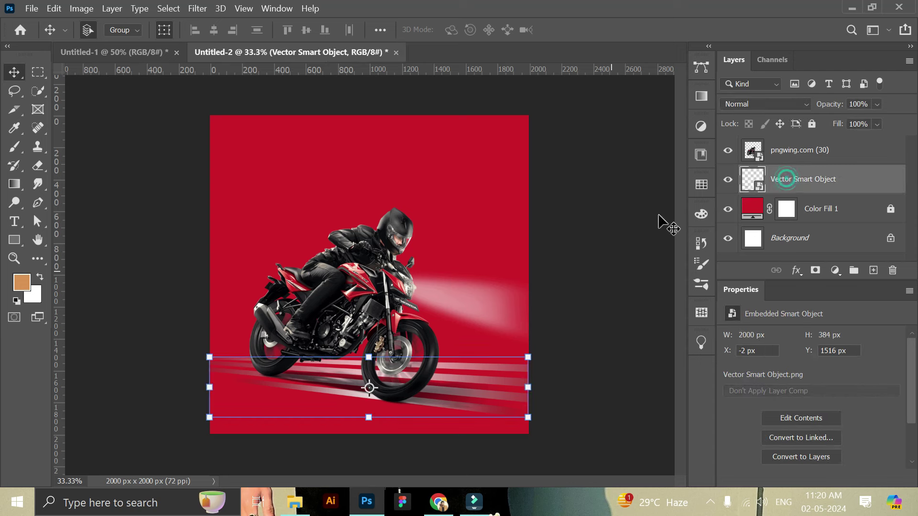
pyautogui.moveTo(455, 381)
pyautogui.mouseDown()
pyautogui.moveTo(457, 392)
pyautogui.moveTo(467, 389)
pyautogui.mouseUp()
# Place the Textuer 2 texture from the Bike Post Design folder onto the poster
pyautogui.click(599, 346)
pyautogui.click(306, 503)
pyautogui.click(486, 270)
pyautogui.moveTo(864, 156)
pyautogui.mouseDown()
pyautogui.moveTo(483, 451)
pyautogui.moveTo(386, 428)
pyautogui.moveTo(385, 399)
pyautogui.mouseUp()
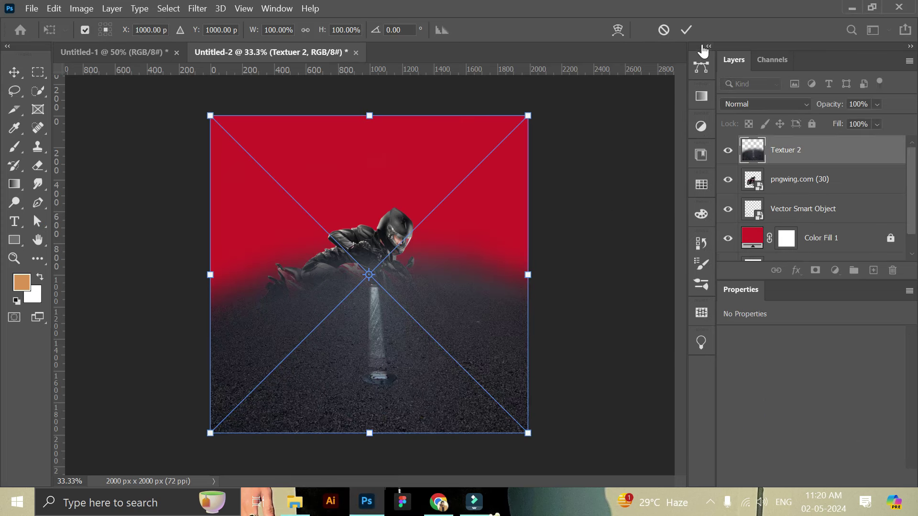
pyautogui.click(687, 30)
# Move Textuer 2 below the stripes layer and set its blend mode to Hard Light
pyautogui.moveTo(750, 156); pyautogui.dragTo(755, 200)
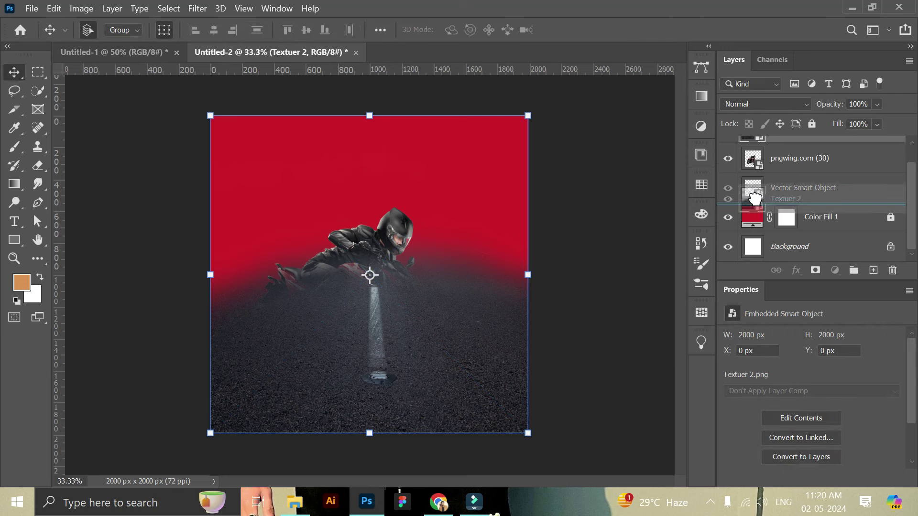
pyautogui.click(750, 102)
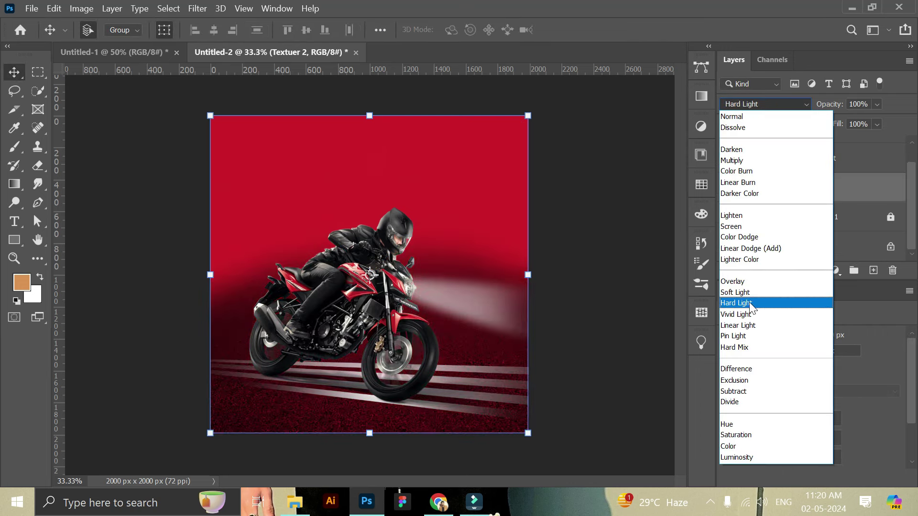
pyautogui.click(747, 306)
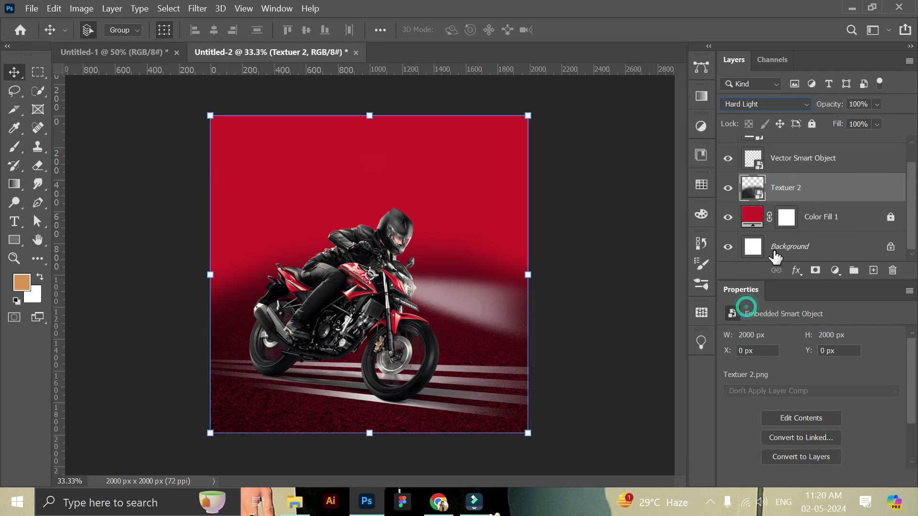
pyautogui.click(630, 189)
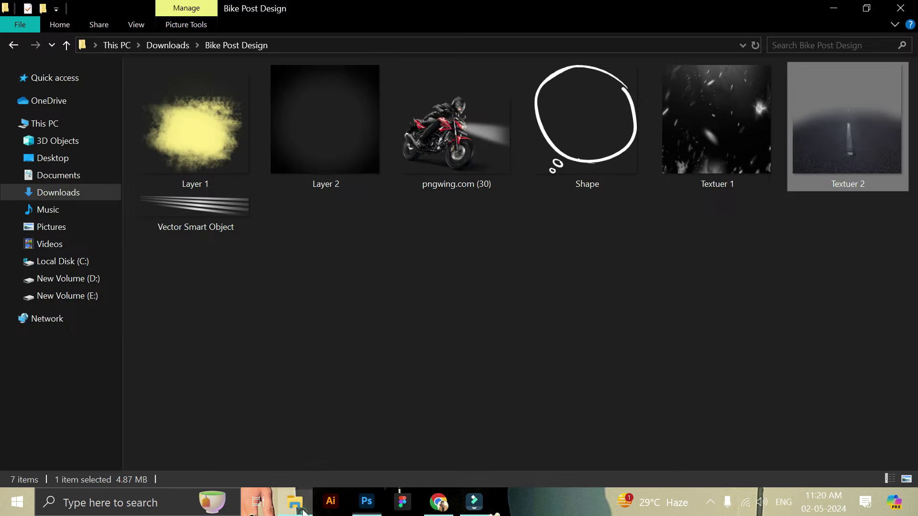
# Place the Layer 1 smoke cloud below the stripes layer with Luminosity blending
pyautogui.click(295, 502)
pyautogui.moveTo(209, 162)
pyautogui.mouseDown()
pyautogui.moveTo(364, 466)
pyautogui.moveTo(484, 330)
pyautogui.mouseUp()
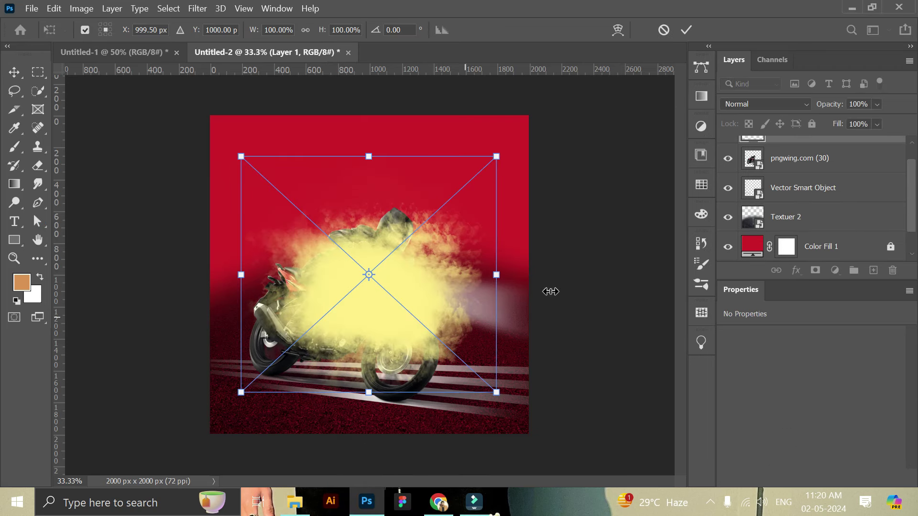
pyautogui.click(686, 29)
pyautogui.scroll(1, 838, 154)
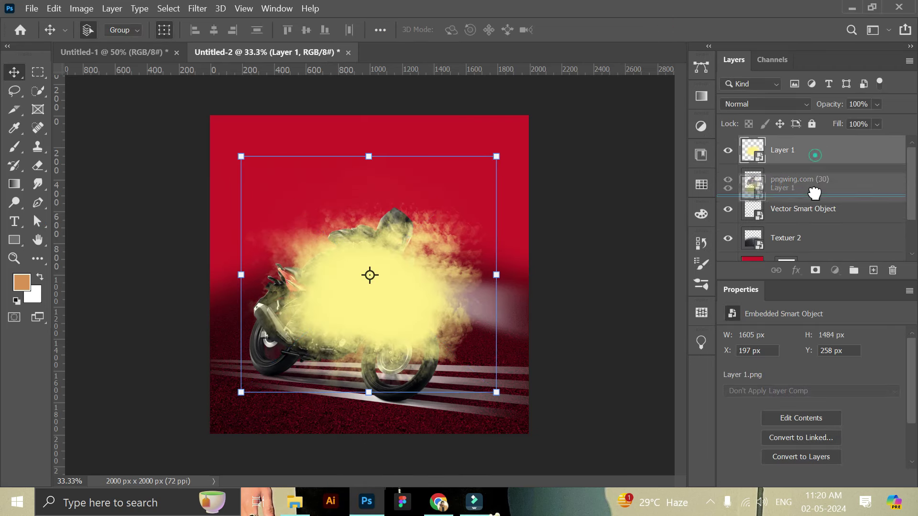
pyautogui.moveTo(838, 158); pyautogui.dragTo(838, 198)
pyautogui.moveTo(758, 279); pyautogui.dragTo(753, 329)
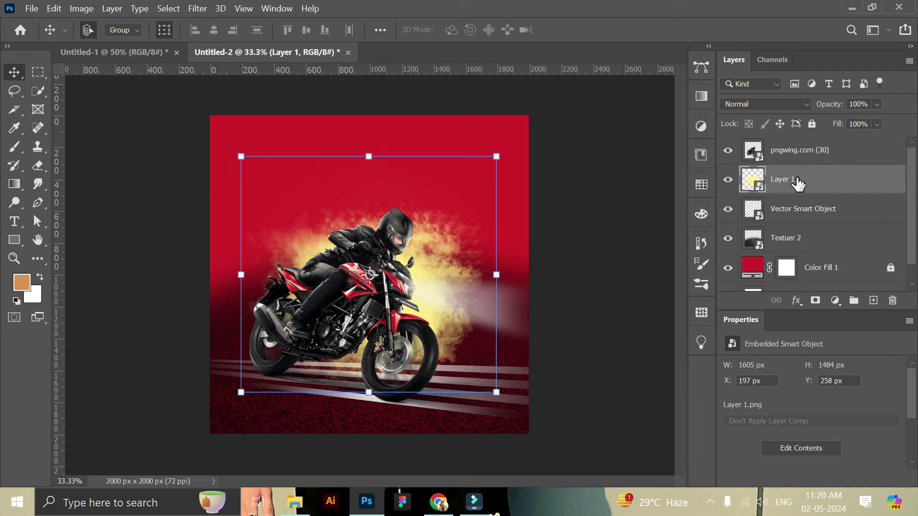
pyautogui.moveTo(798, 182); pyautogui.dragTo(798, 225)
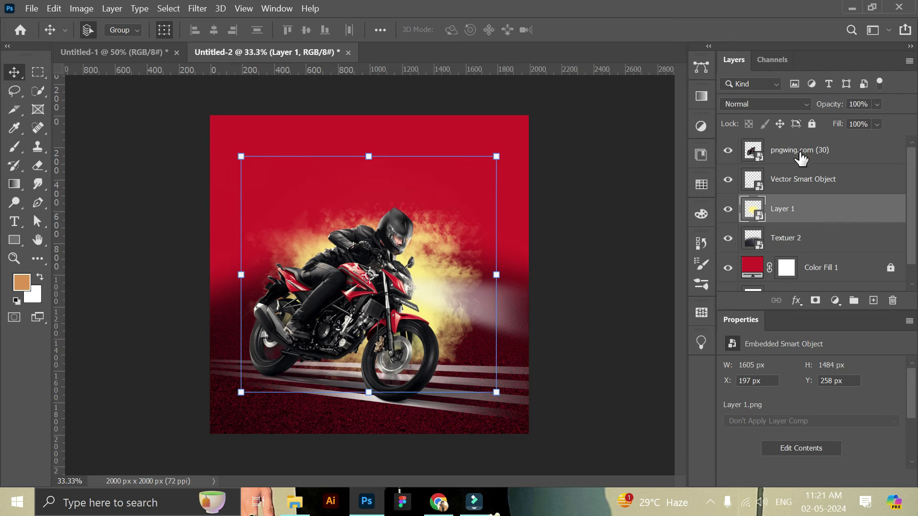
pyautogui.click(764, 103)
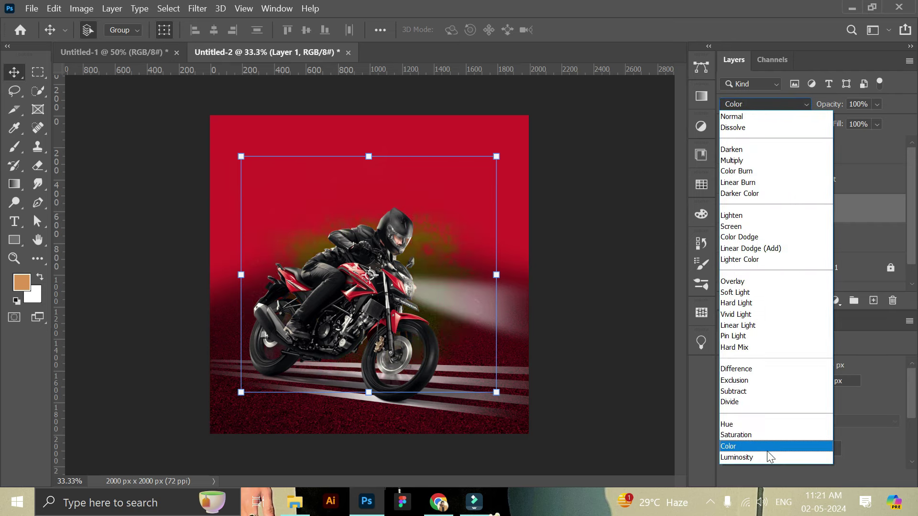
pyautogui.click(767, 456)
# Position the smoke cloud behind the motorcycle and scale it to about 96.57%
pyautogui.moveTo(434, 257); pyautogui.dragTo(411, 269)
pyautogui.hotkey('ctrl', 't')
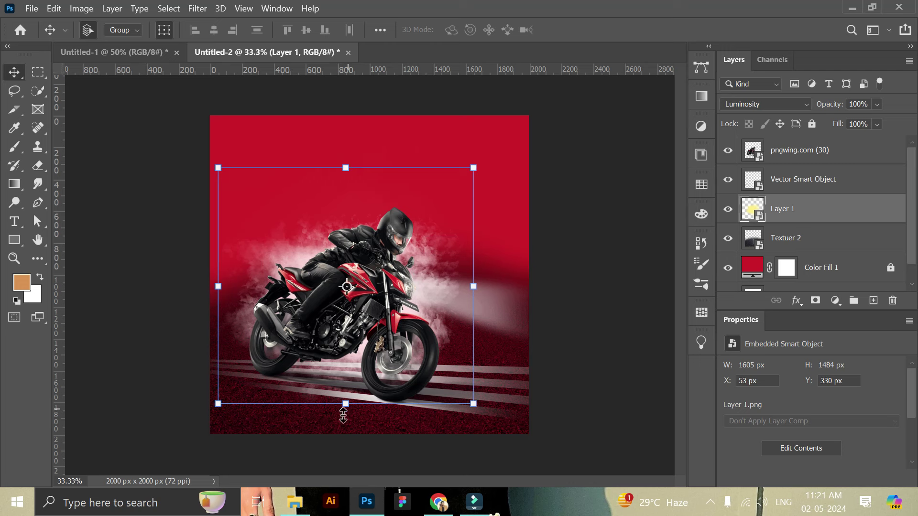
pyautogui.moveTo(429, 245); pyautogui.dragTo(426, 260)
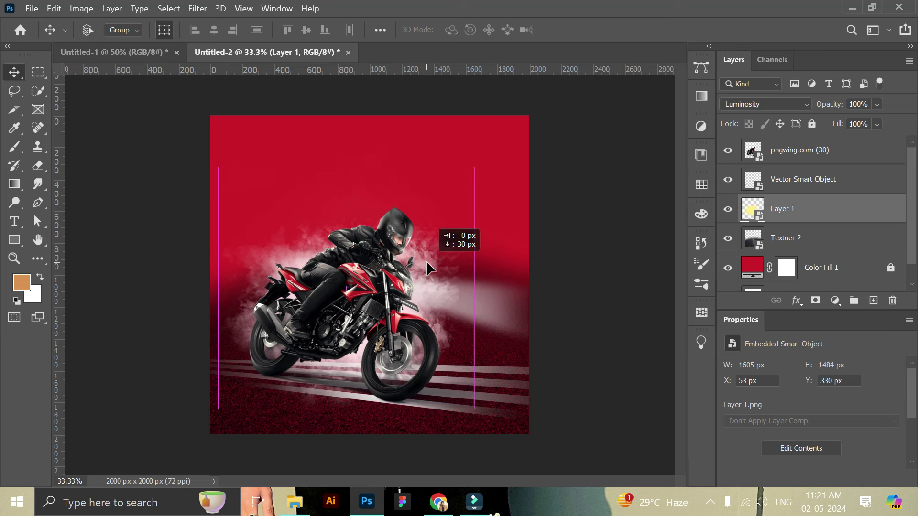
pyautogui.moveTo(426, 260)
pyautogui.mouseDown()
pyautogui.moveTo(440, 263)
pyautogui.moveTo(428, 273)
pyautogui.mouseUp()
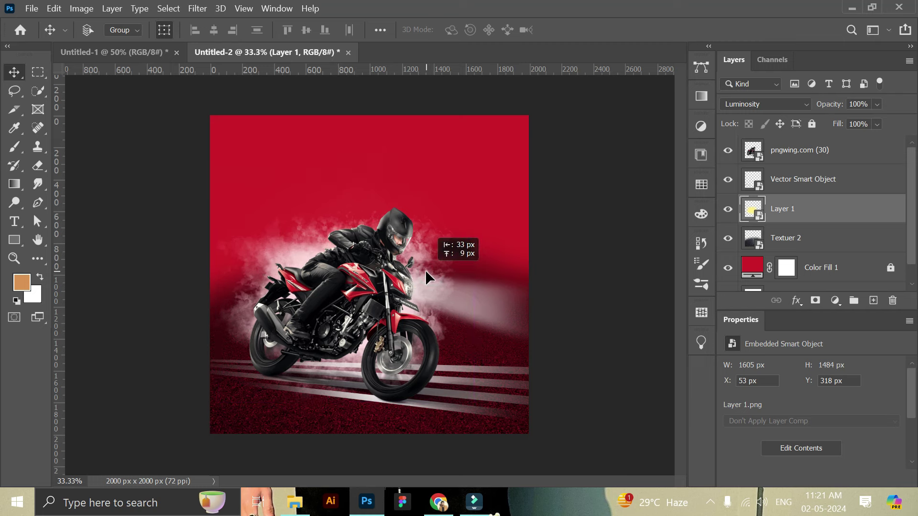
pyautogui.moveTo(214, 165); pyautogui.dragTo(224, 175)
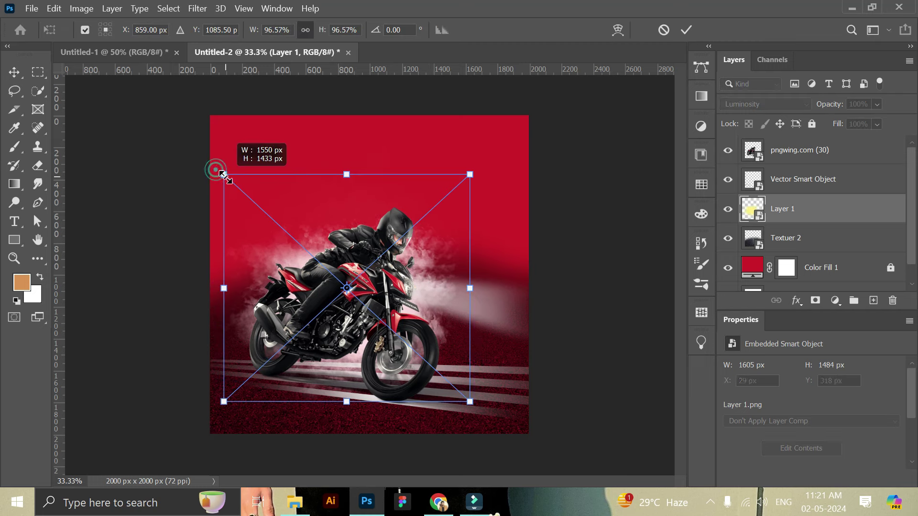
pyautogui.moveTo(421, 272); pyautogui.dragTo(423, 271)
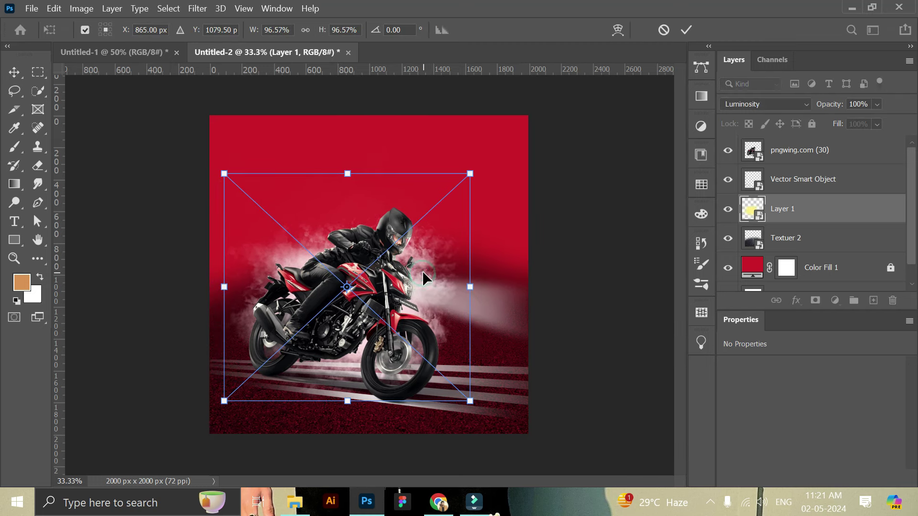
pyautogui.click(686, 29)
pyautogui.click(624, 159)
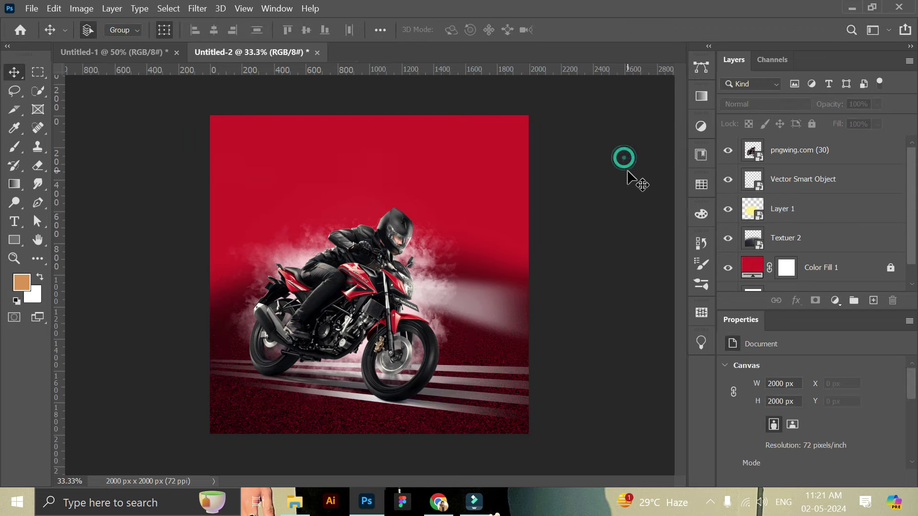
pyautogui.click(304, 503)
# Place the Layer 2 vignette overlay at Normal blending and lower its opacity to 62%
pyautogui.moveTo(333, 151); pyautogui.dragTo(390, 451)
pyautogui.click(689, 31)
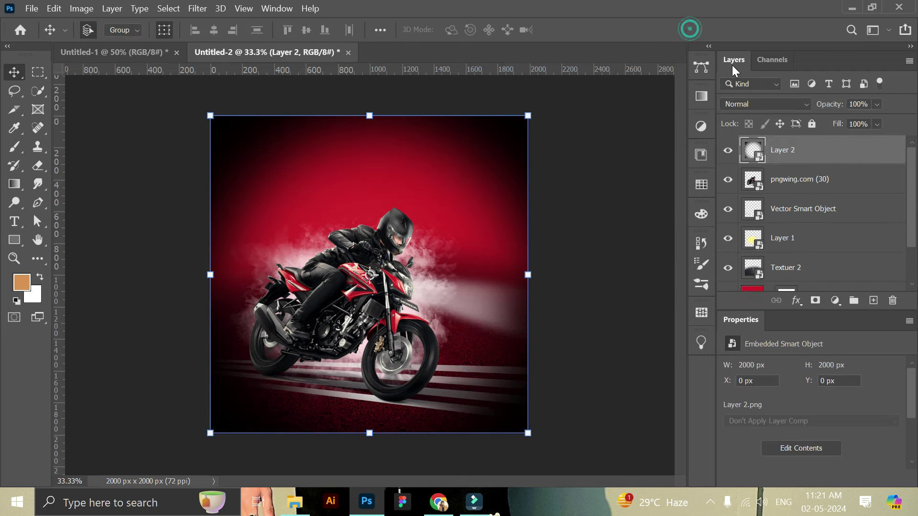
pyautogui.click(753, 104)
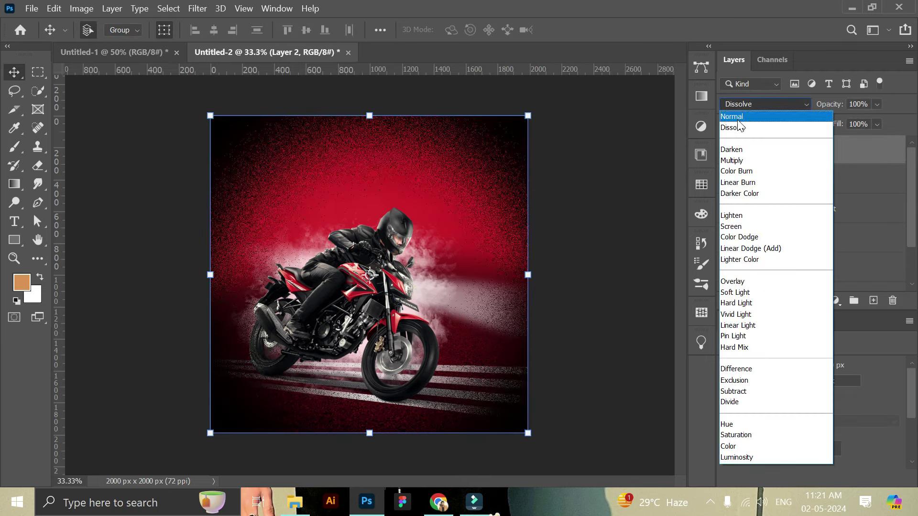
pyautogui.click(739, 121)
pyautogui.moveTo(879, 105); pyautogui.dragTo(870, 120)
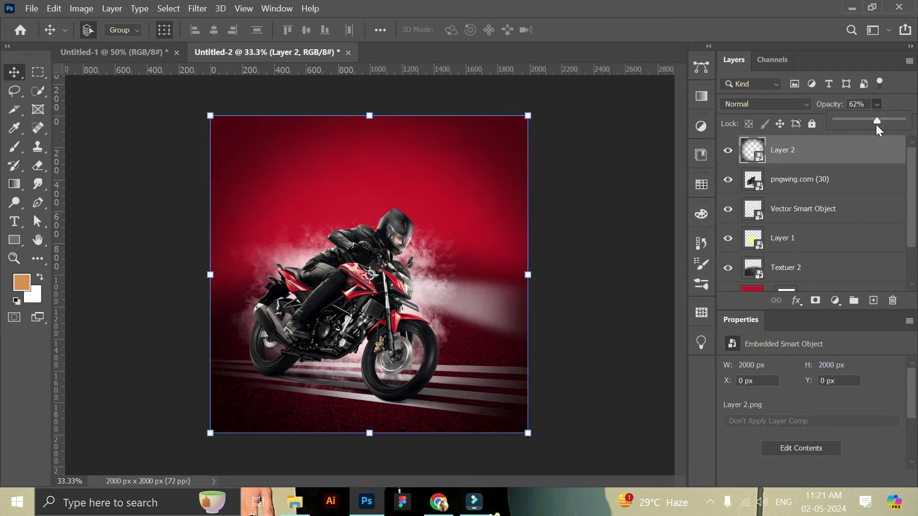
pyautogui.click(608, 183)
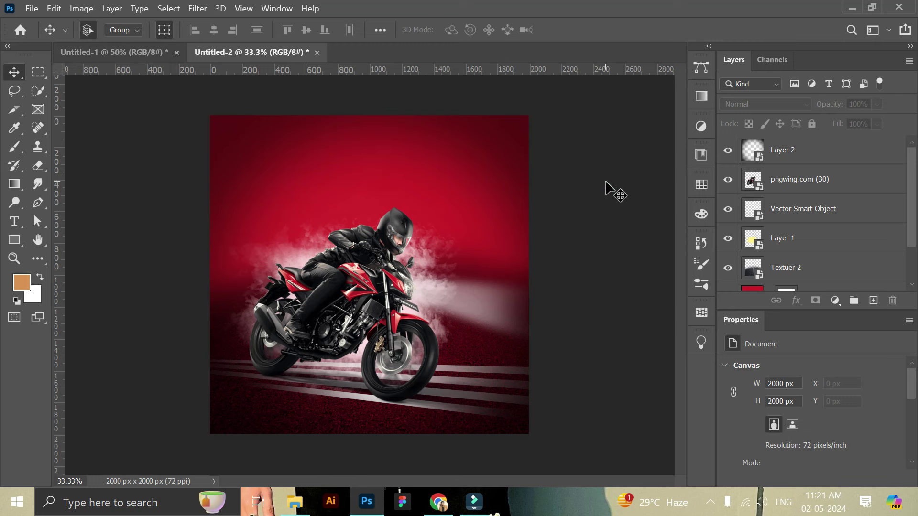
# Type COLLECTION at 72 pt near the top of the poster
pyautogui.click(13, 222)
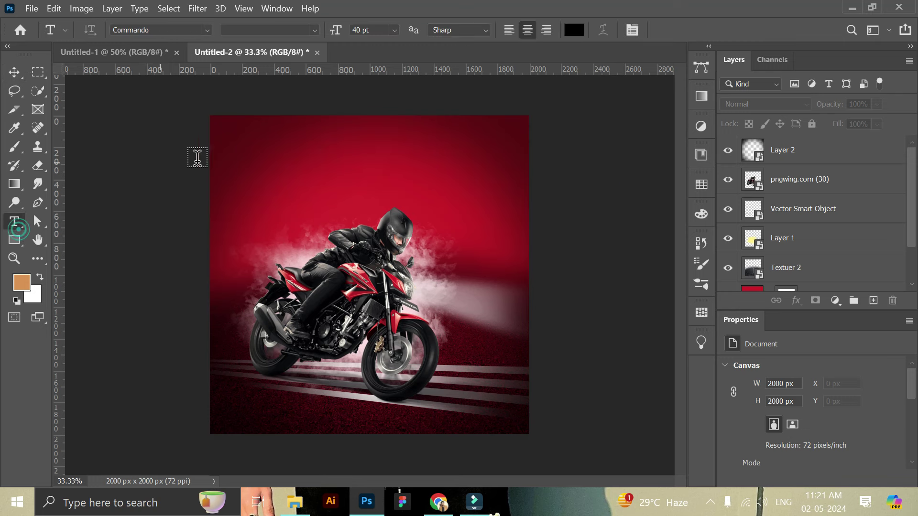
pyautogui.click(313, 180)
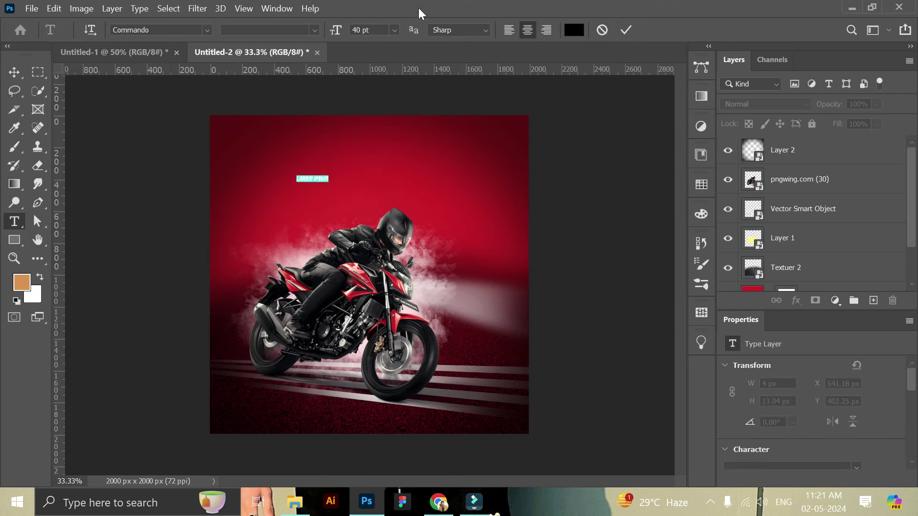
pyautogui.click(395, 29)
pyautogui.click(392, 216)
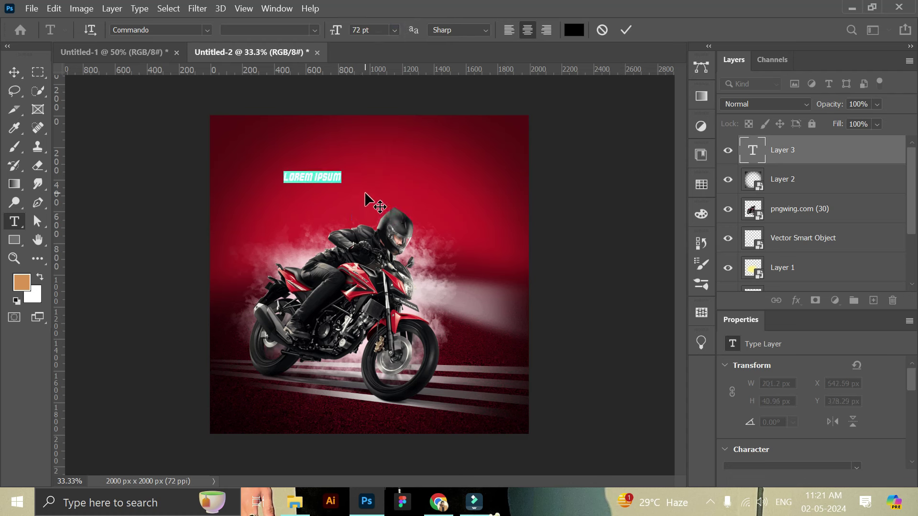
pyautogui.write('co')
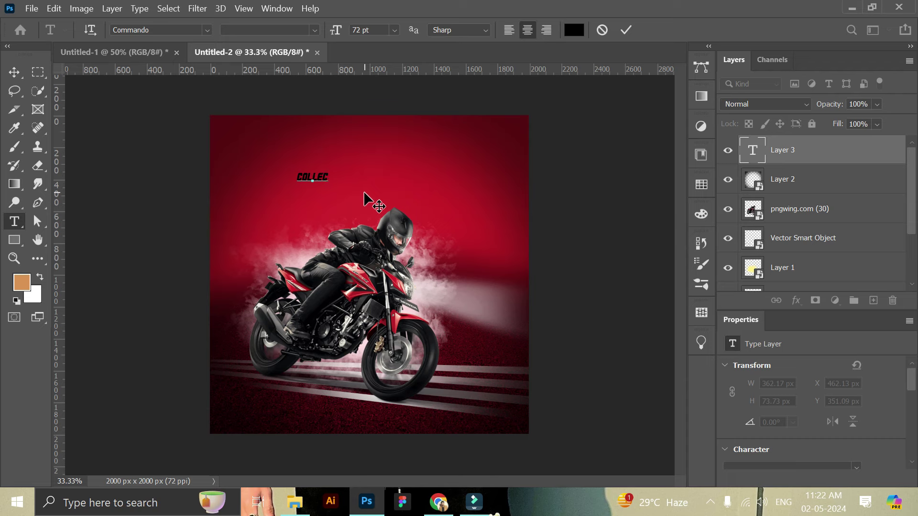
pyautogui.click(626, 30)
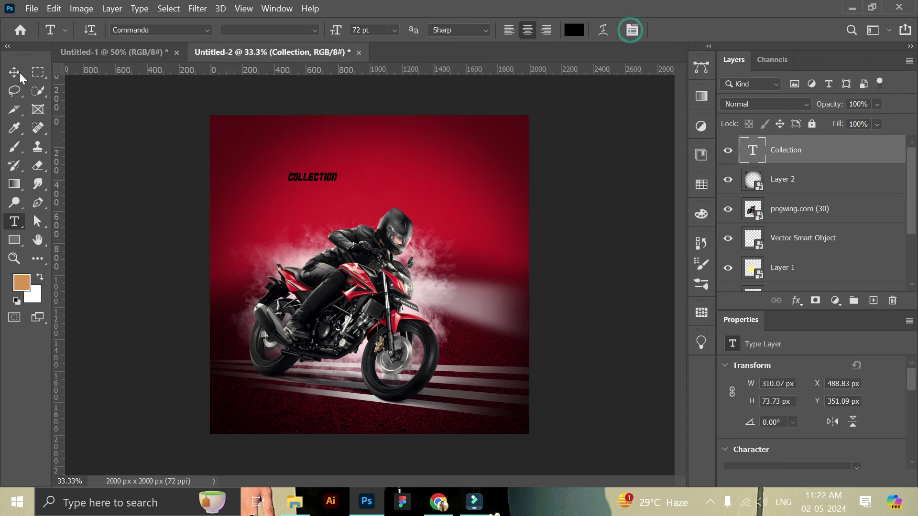
# Scale the COLLECTION text up to about 319%
pyautogui.click(14, 72)
pyautogui.moveTo(341, 187)
pyautogui.mouseDown()
pyautogui.moveTo(444, 208)
pyautogui.moveTo(408, 180)
pyautogui.mouseUp()
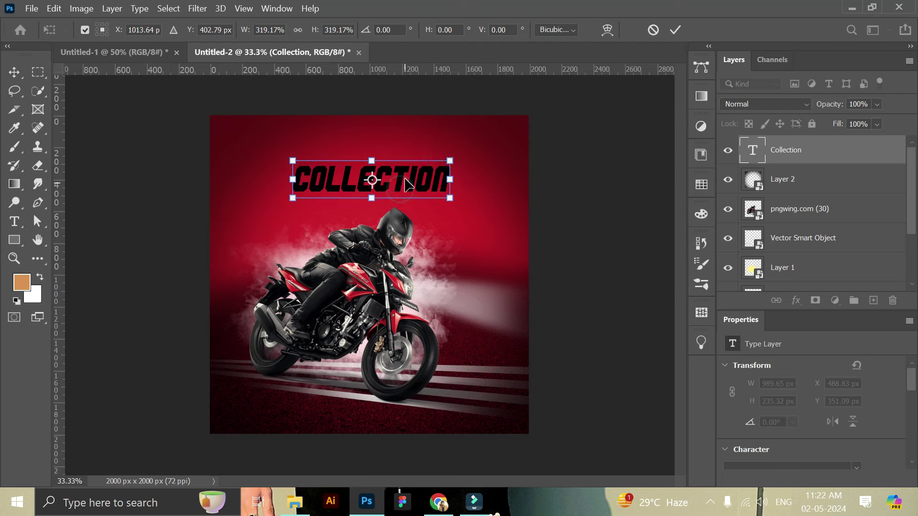
pyautogui.click(675, 30)
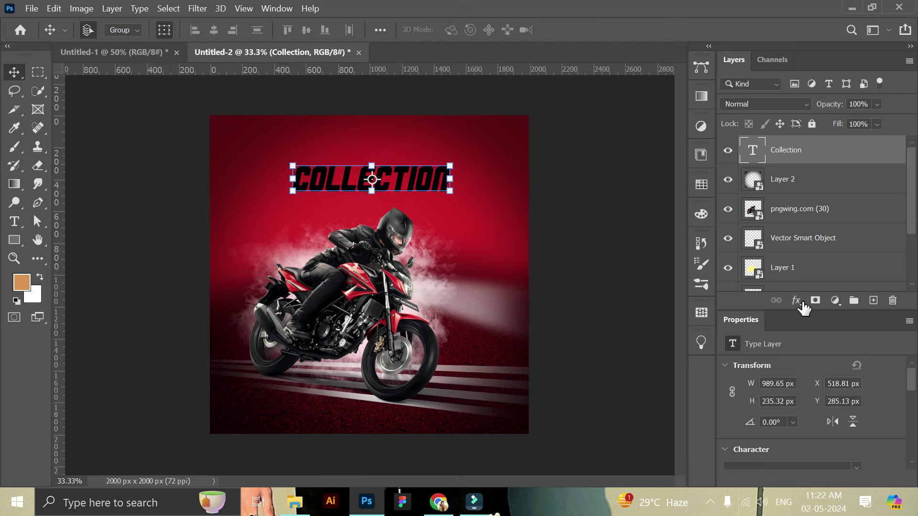
# Set COLLECTION to Overlay blending and add a 6 px white outside stroke
pyautogui.click(764, 104)
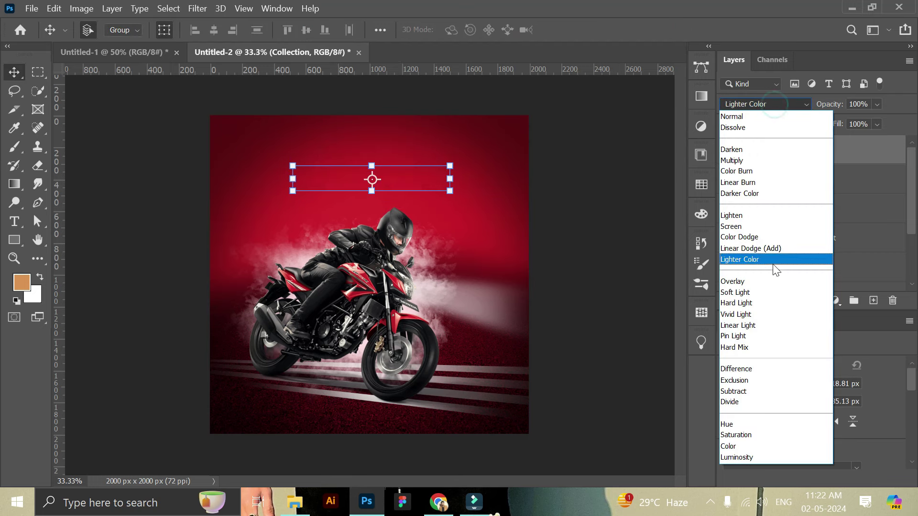
pyautogui.click(772, 281)
pyautogui.click(796, 301)
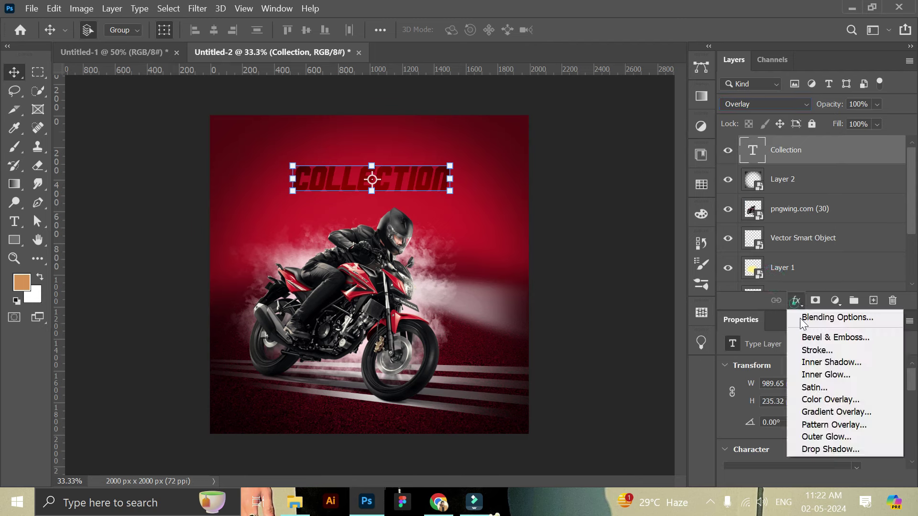
pyautogui.click(810, 351)
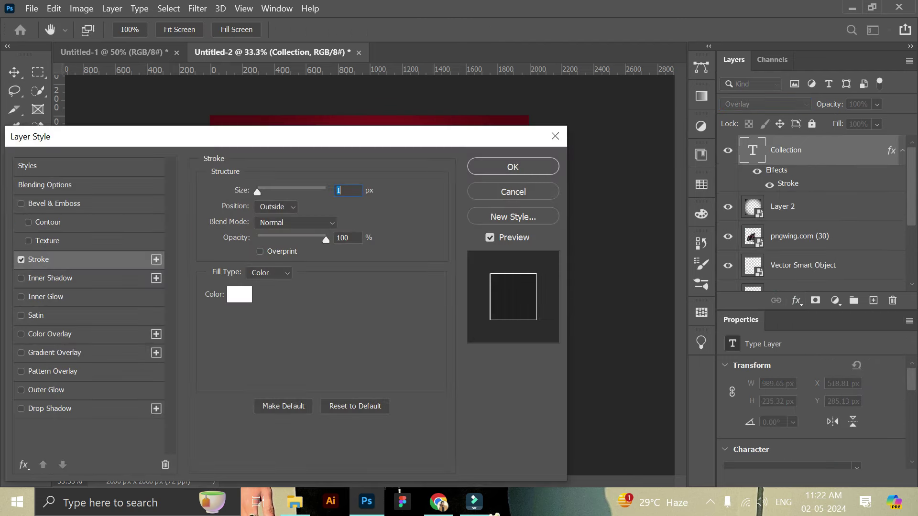
pyautogui.moveTo(358, 139); pyautogui.dragTo(693, 234)
pyautogui.moveTo(588, 283); pyautogui.dragTo(596, 284)
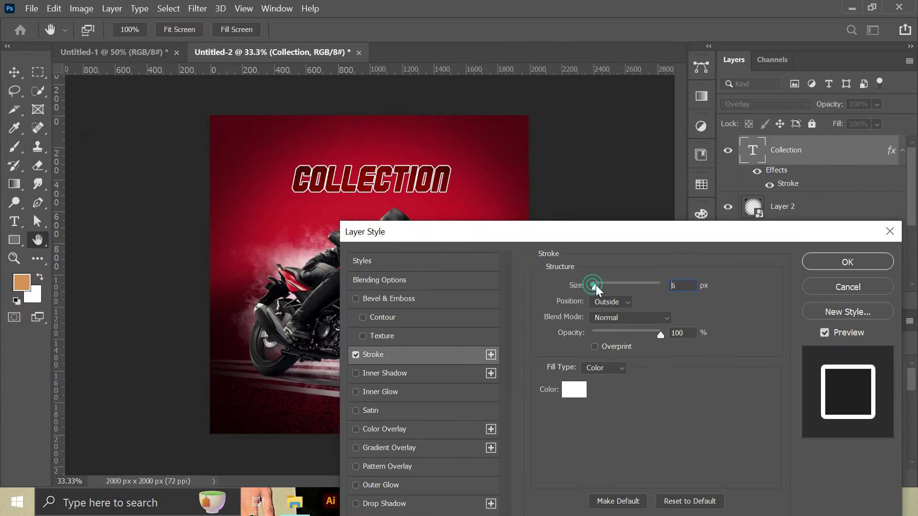
pyautogui.moveTo(500, 234); pyautogui.dragTo(546, 125)
pyautogui.click(642, 196)
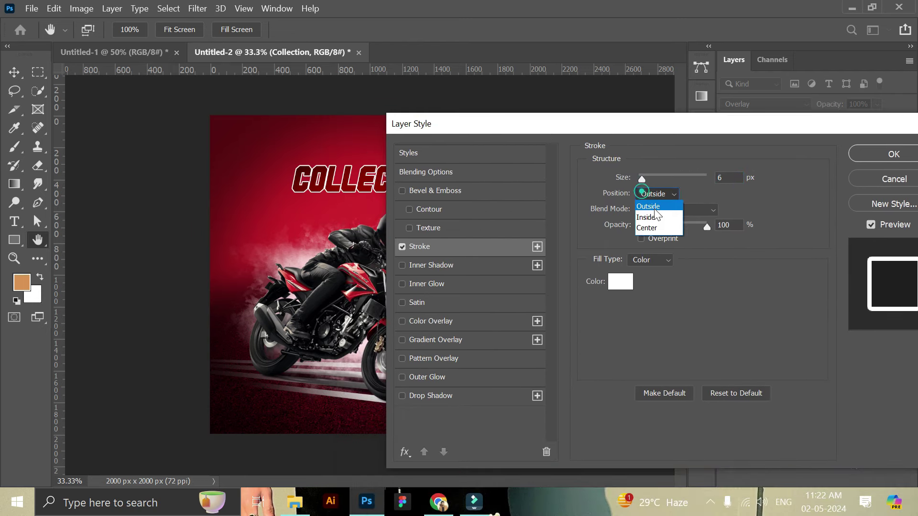
# Add a drop shadow at 41% opacity with 13 px distance and size
pyautogui.click(406, 398)
pyautogui.click(438, 395)
pyautogui.moveTo(695, 126)
pyautogui.mouseDown()
pyautogui.moveTo(511, 297)
pyautogui.moveTo(593, 315)
pyautogui.mouseUp()
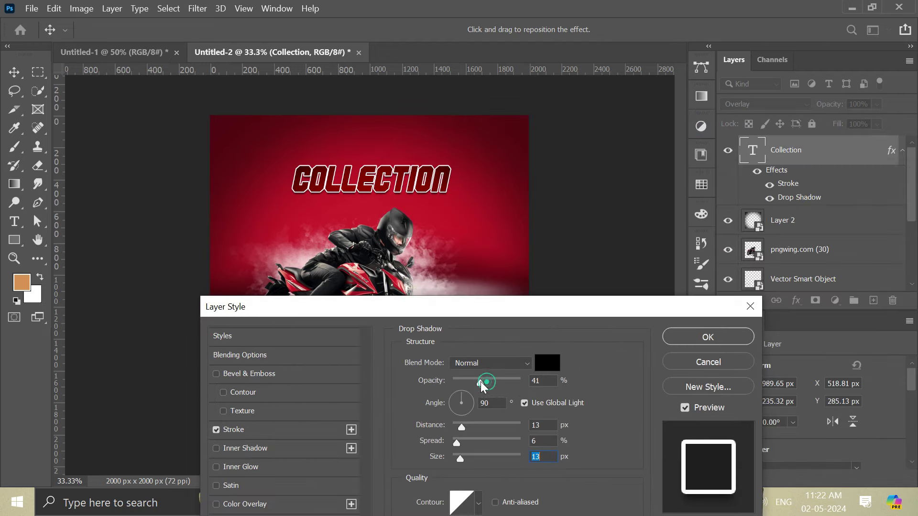
pyautogui.click(685, 333)
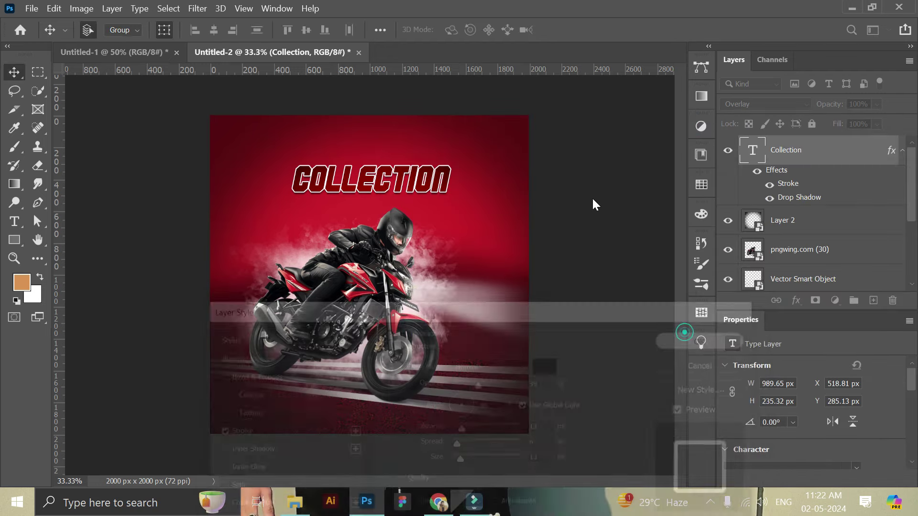
# Zoom in and scale the COLLECTION headline to about 108%, nudging it up and right
pyautogui.click(14, 258)
pyautogui.moveTo(402, 164); pyautogui.dragTo(432, 167)
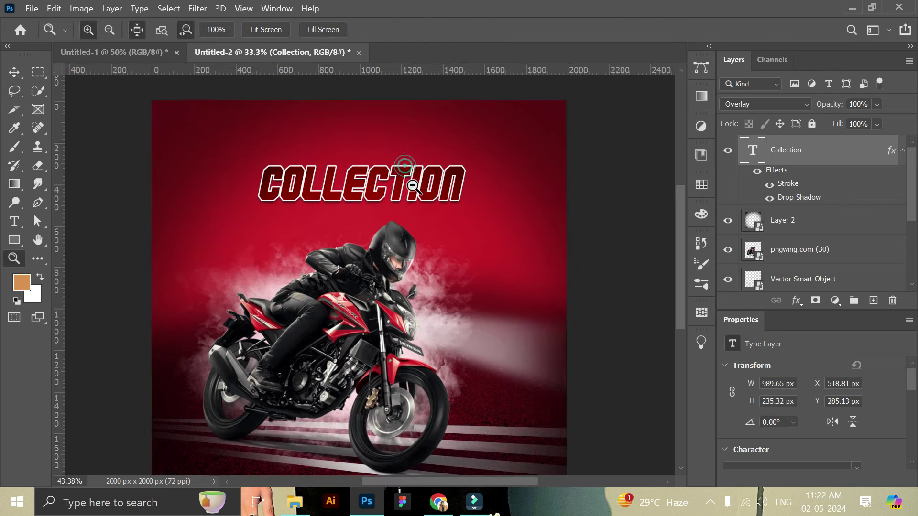
pyautogui.press('v')
pyautogui.moveTo(259, 166); pyautogui.dragTo(242, 156)
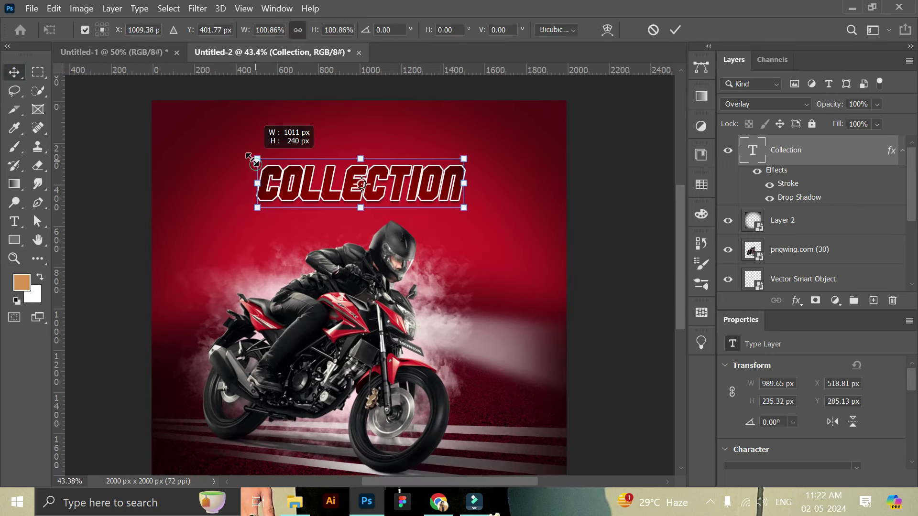
pyautogui.click(676, 30)
pyautogui.moveTo(407, 186); pyautogui.dragTo(411, 180)
# Set the COLLECTION headline's tracking to 50 in the Character properties
pyautogui.scroll(-1, 804, 418)
pyautogui.scroll(-2, 803, 419)
pyautogui.scroll(-2, 803, 419)
pyautogui.click(856, 397)
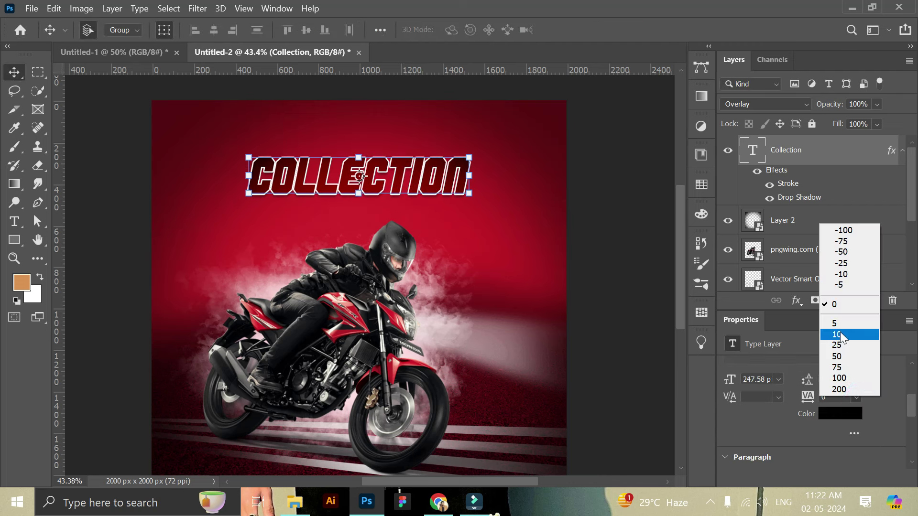
pyautogui.click(841, 334)
pyautogui.click(859, 398)
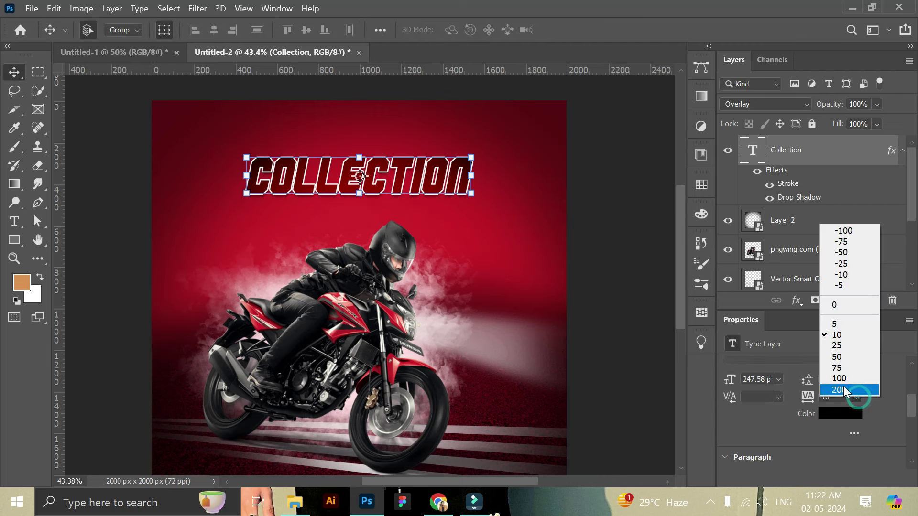
pyautogui.click(838, 357)
pyautogui.click(13, 258)
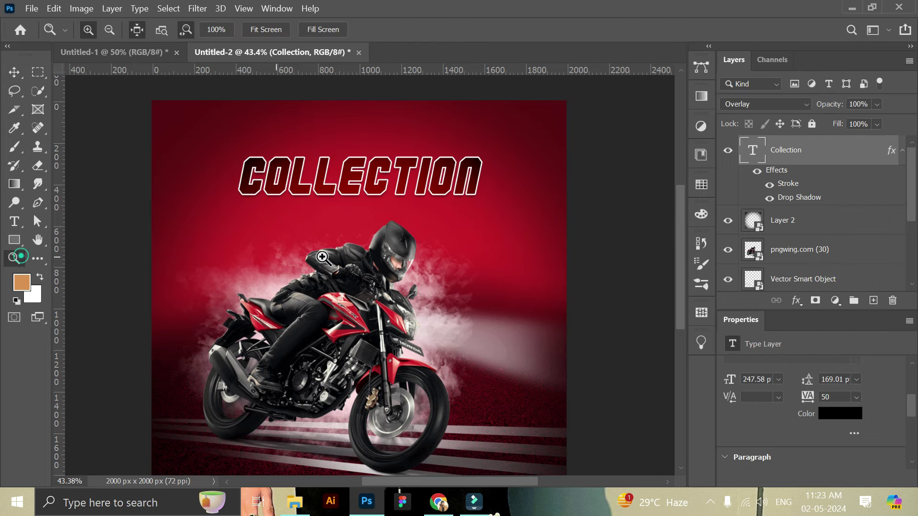
pyautogui.scroll(-2, 347, 248)
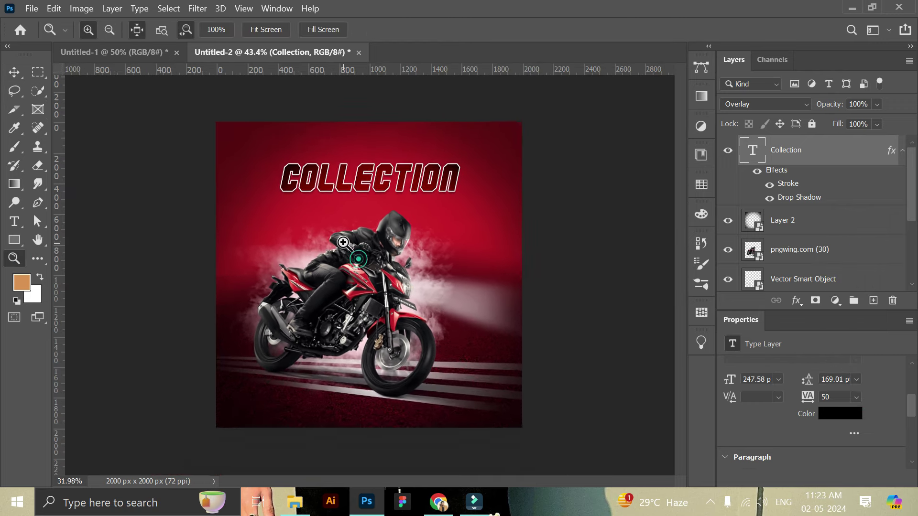
pyautogui.click(10, 72)
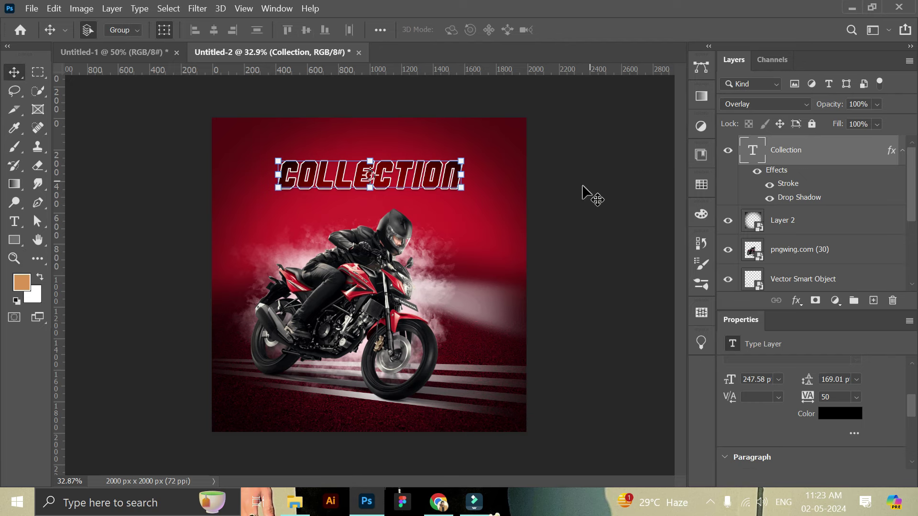
# Resize and re-position the COLLECTION headline, settling at about 91% scale
pyautogui.moveTo(461, 188); pyautogui.dragTo(491, 201)
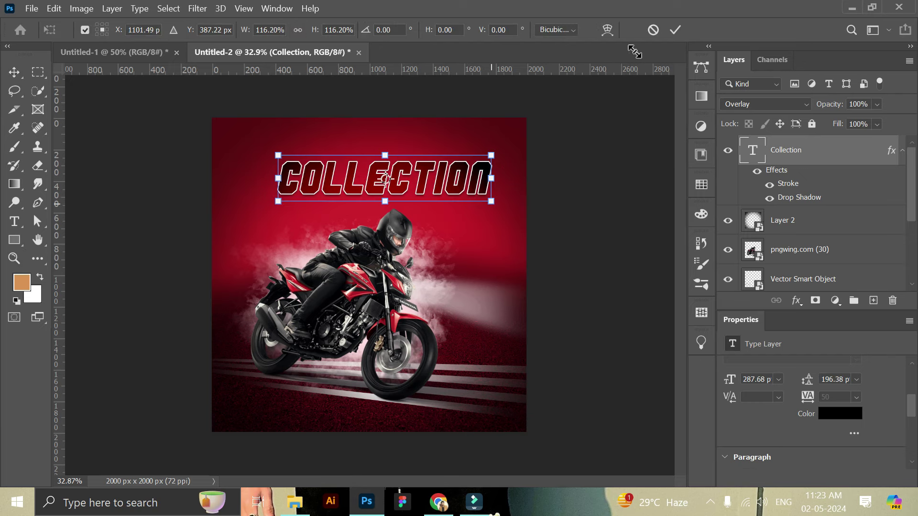
pyautogui.click(674, 30)
pyautogui.moveTo(463, 185); pyautogui.dragTo(449, 181)
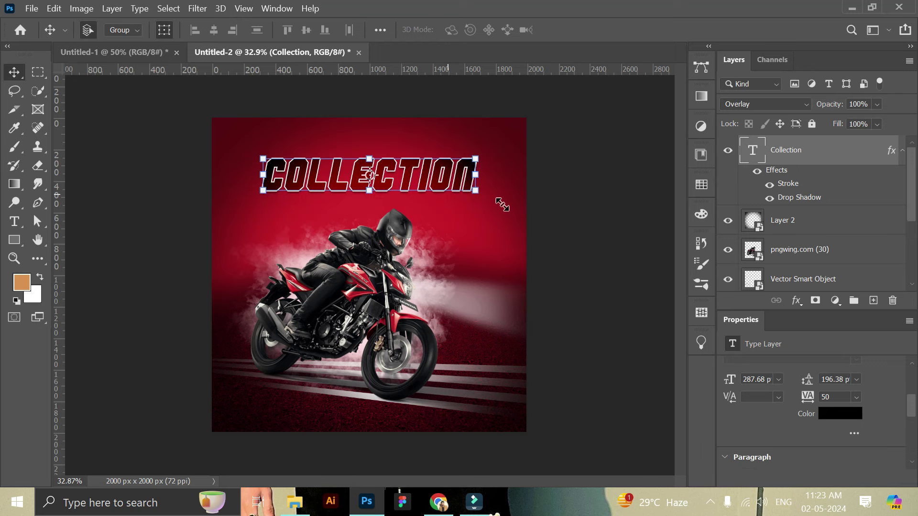
pyautogui.moveTo(402, 182); pyautogui.dragTo(411, 182)
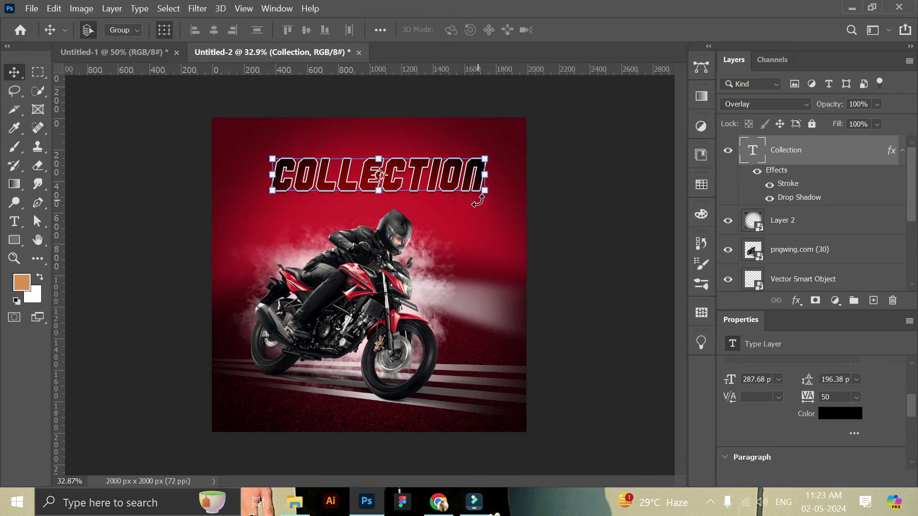
pyautogui.moveTo(480, 193); pyautogui.dragTo(462, 196)
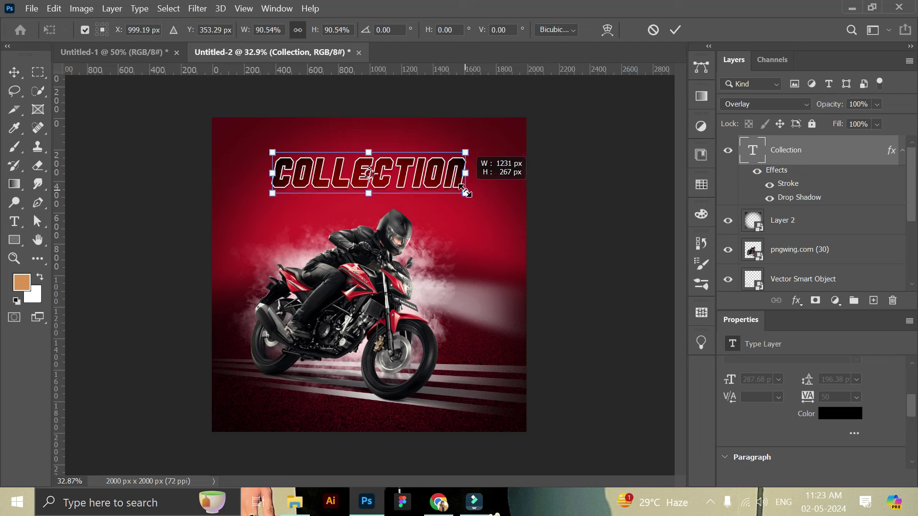
pyautogui.click(675, 30)
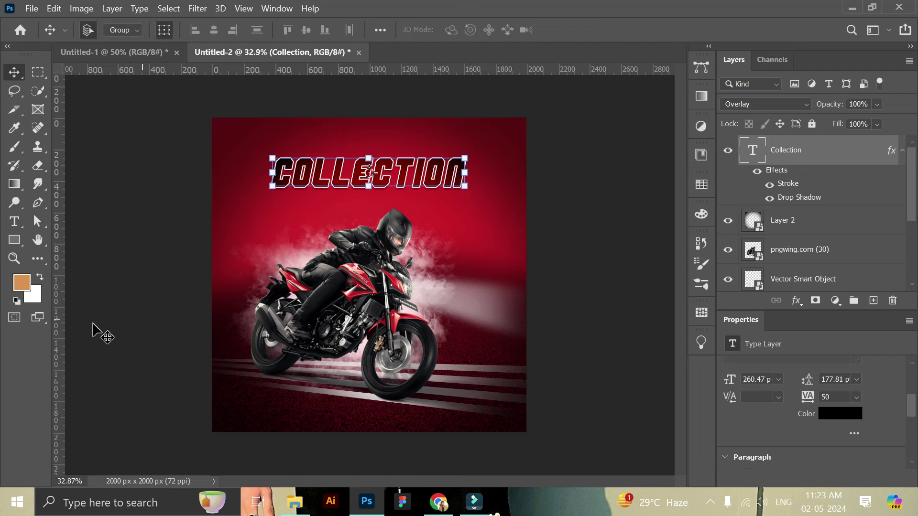
# Add a vertical guide at the poster's centre, x 1000 px
pyautogui.moveTo(64, 329); pyautogui.dragTo(310, 325)
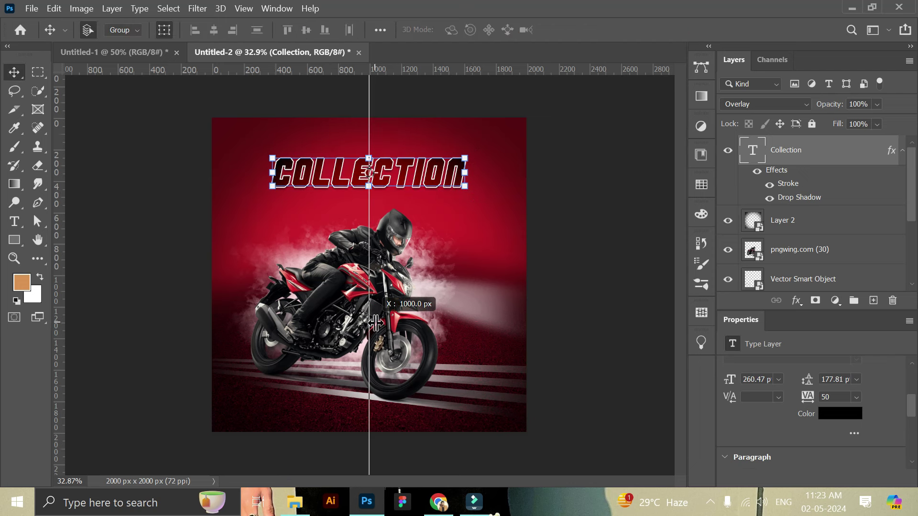
pyautogui.moveTo(368, 323); pyautogui.dragTo(369, 324)
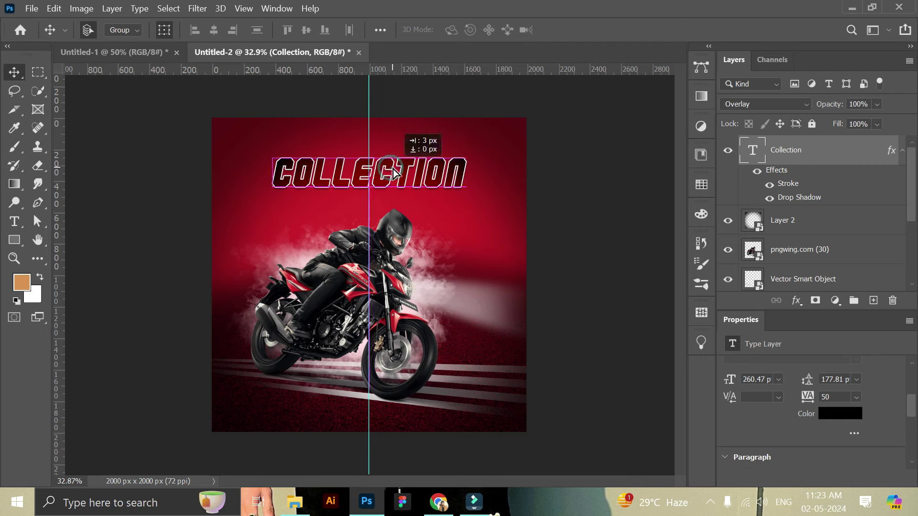
pyautogui.press('z')
pyautogui.scroll(1, 382, 183)
pyautogui.scroll(-1, 383, 183)
pyautogui.scroll(-1, 379, 180)
# Nudge COLLECTION up a few pixels, then duplicate the Collection text layer
pyautogui.click(10, 72)
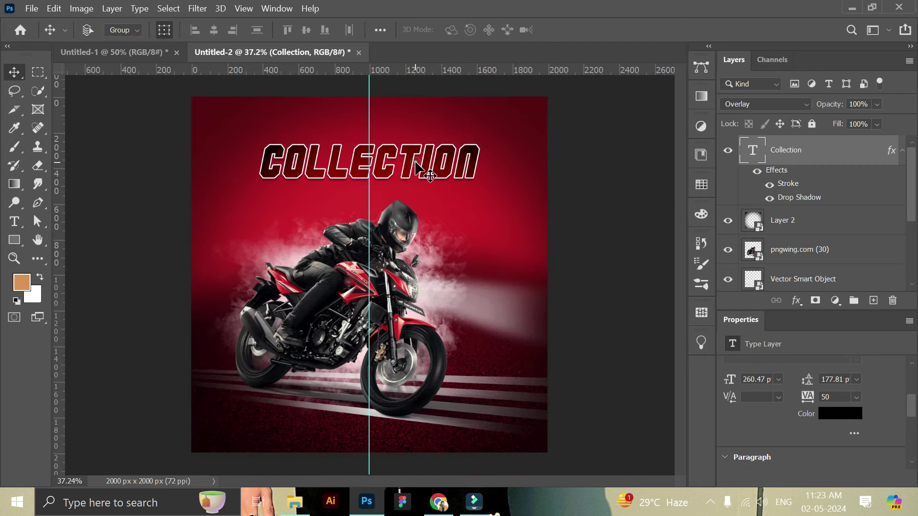
pyautogui.moveTo(417, 166); pyautogui.dragTo(418, 163)
pyautogui.click(595, 203)
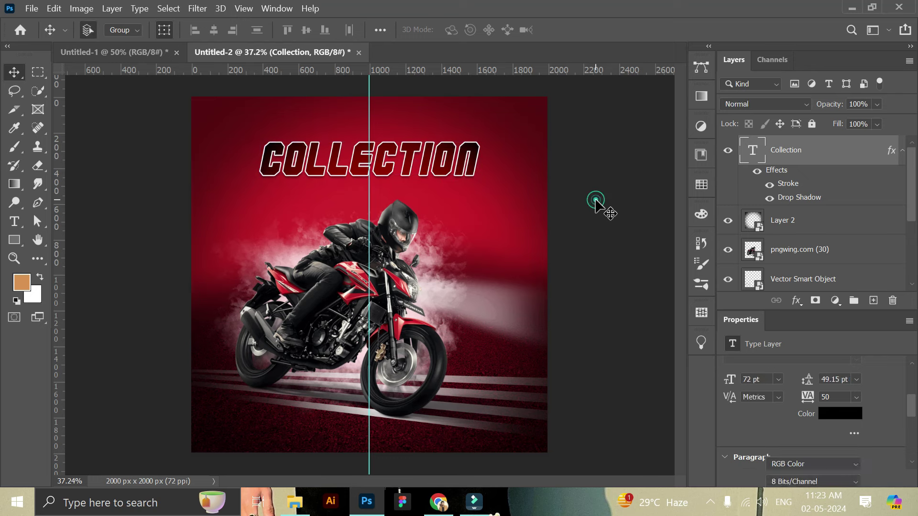
pyautogui.click(475, 165)
pyautogui.moveTo(849, 150); pyautogui.dragTo(877, 297)
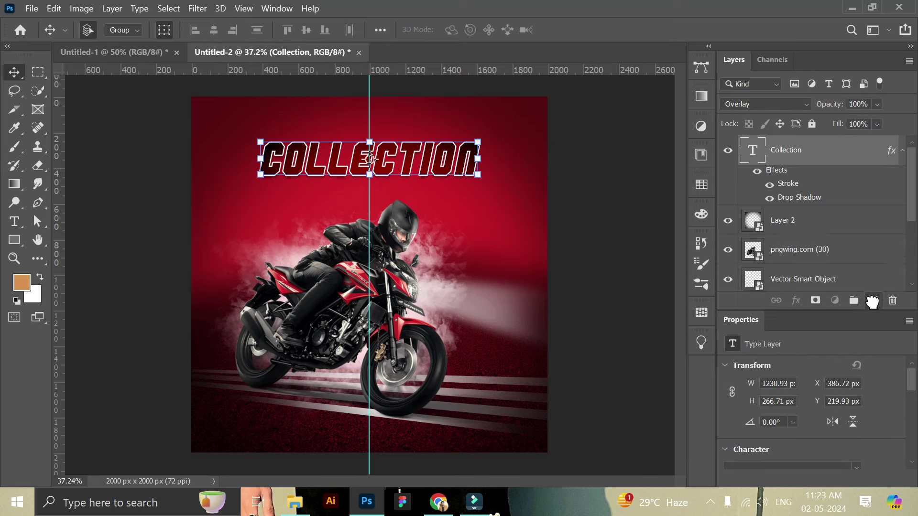
# Shrink the headline copy to about a third and centre it above COLLECTION
pyautogui.moveTo(872, 302); pyautogui.dragTo(873, 301)
pyautogui.moveTo(391, 158); pyautogui.dragTo(392, 125)
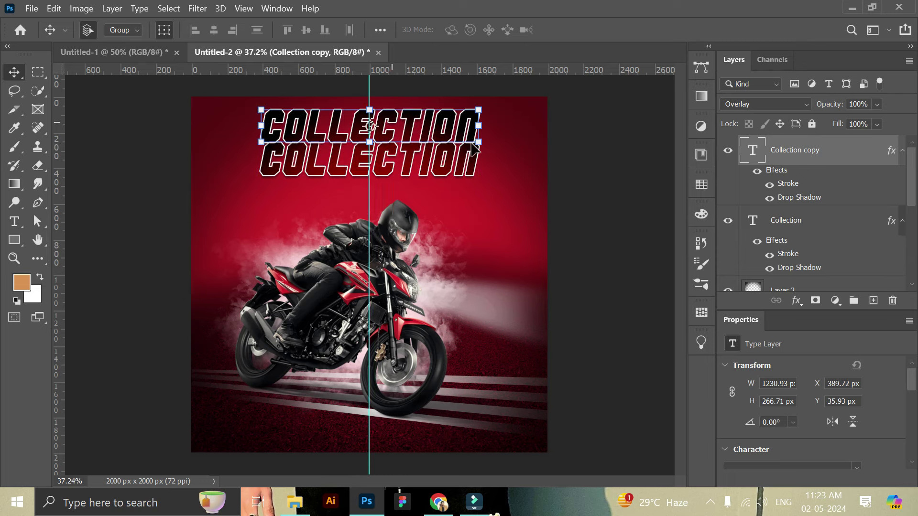
pyautogui.moveTo(478, 142); pyautogui.dragTo(341, 120)
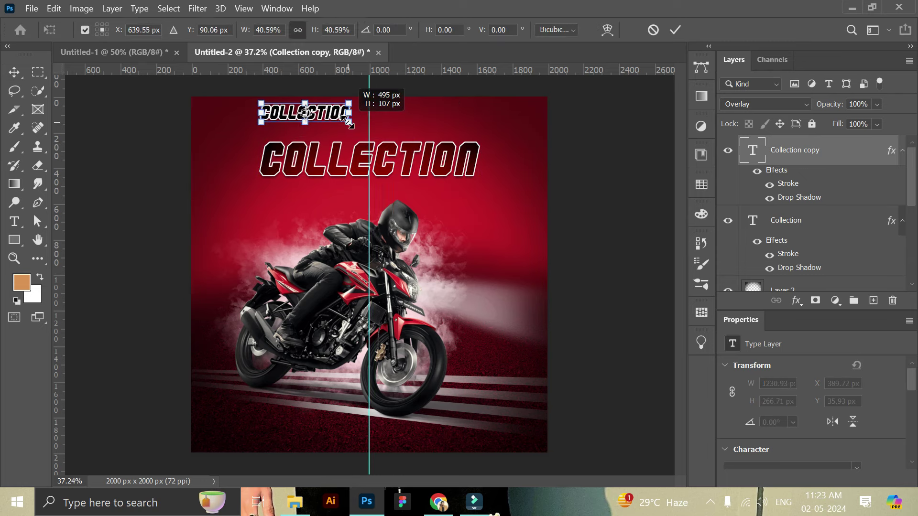
pyautogui.moveTo(323, 117); pyautogui.dragTo(392, 133)
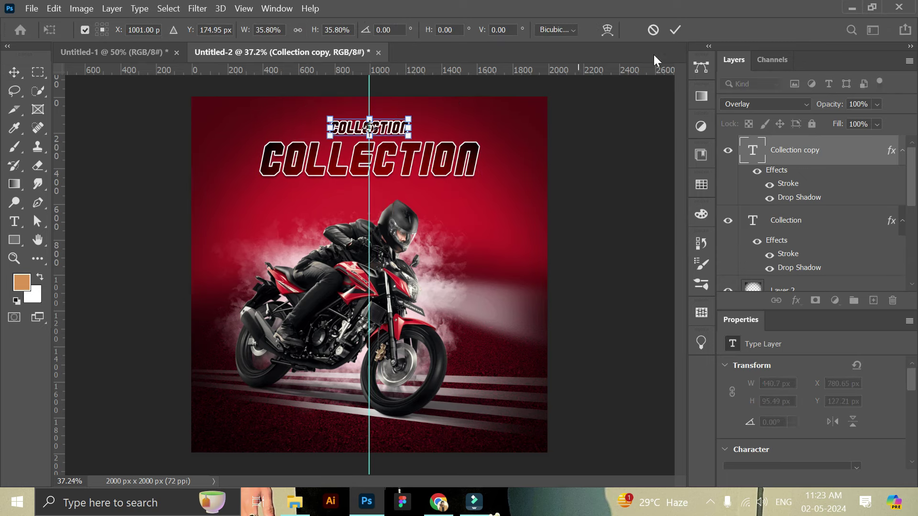
pyautogui.click(675, 30)
# Hide the copy's stroke and drop shadow, set Normal blending and white text
pyautogui.click(769, 184)
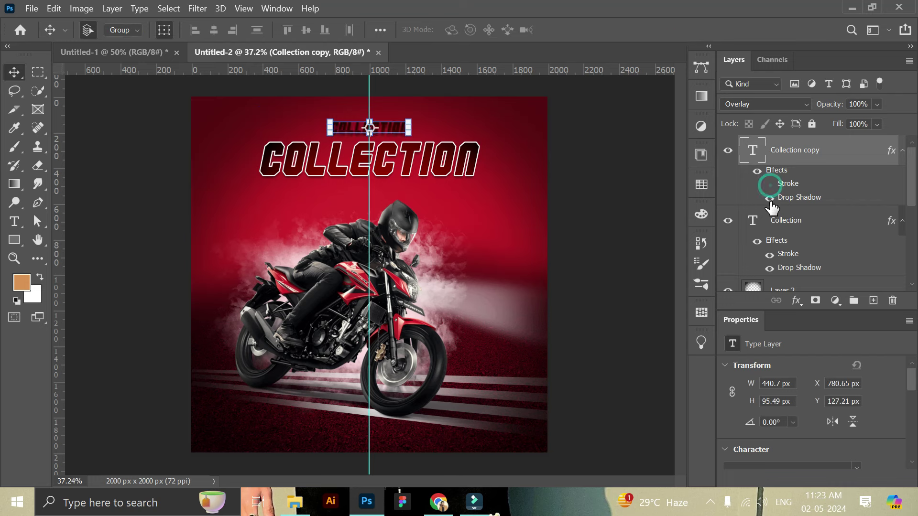
pyautogui.click(769, 198)
pyautogui.click(729, 109)
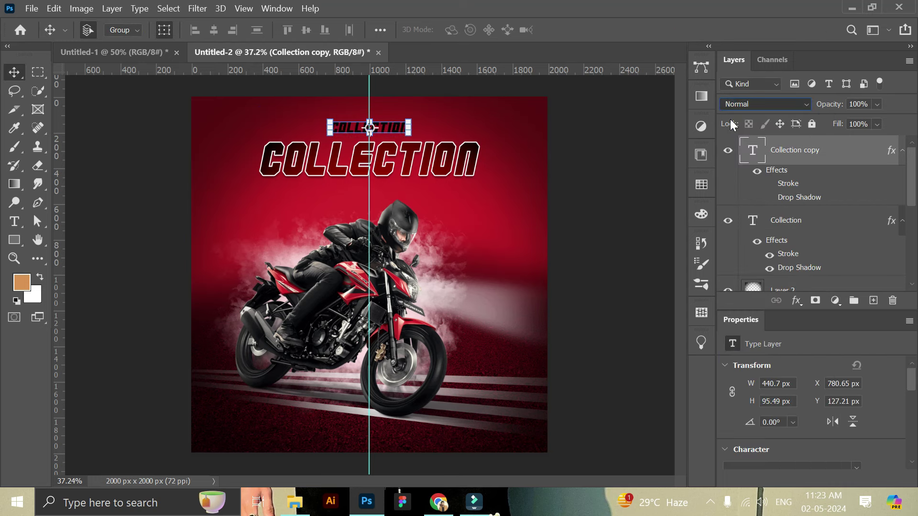
pyautogui.scroll(-1, 848, 438)
pyautogui.scroll(-1, 848, 440)
pyautogui.scroll(-1, 851, 442)
pyautogui.scroll(-1, 851, 441)
pyautogui.click(844, 436)
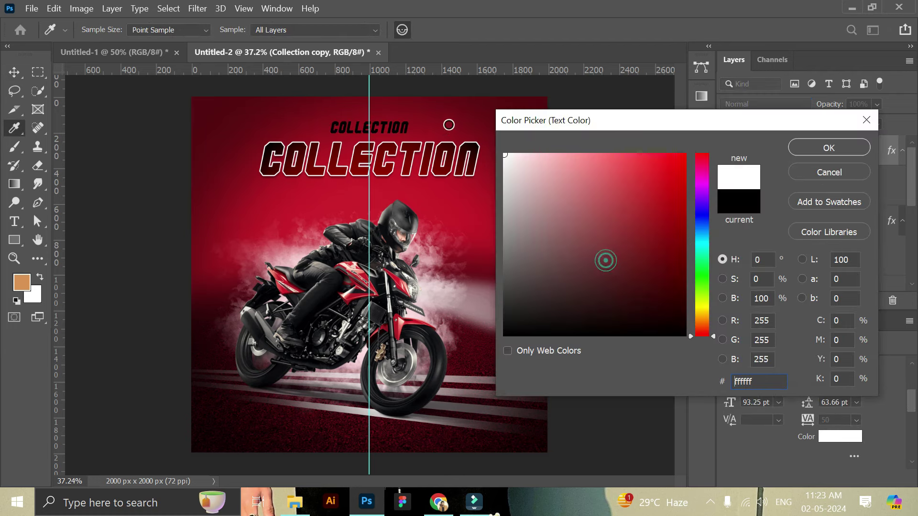
pyautogui.click(828, 148)
# Retype the small copy as 'NEW BIKE'
pyautogui.doubleClick(397, 125)
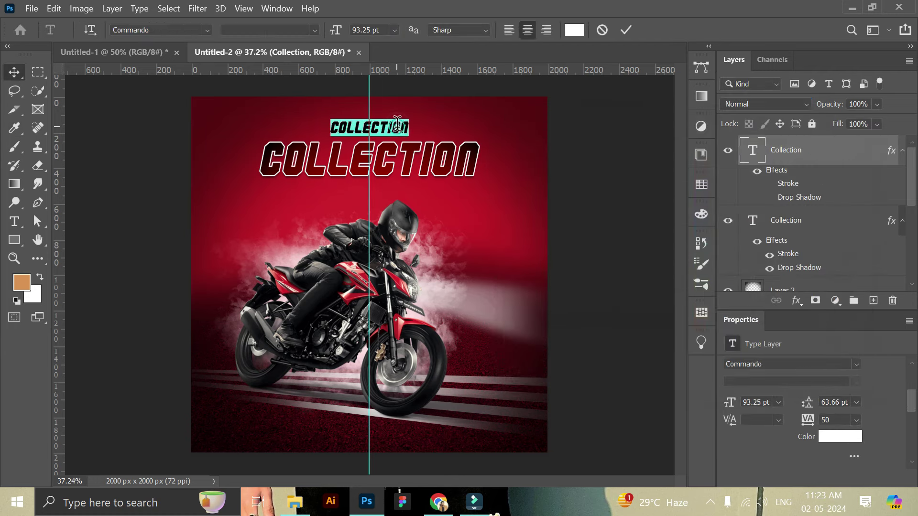
pyautogui.press('BackSpace')
pyautogui.write('NEW')
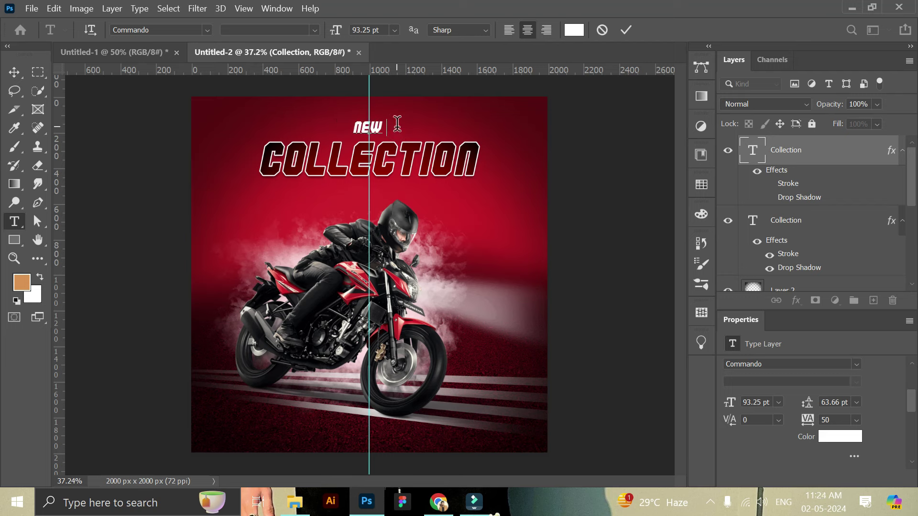
pyautogui.write(' BIKE')
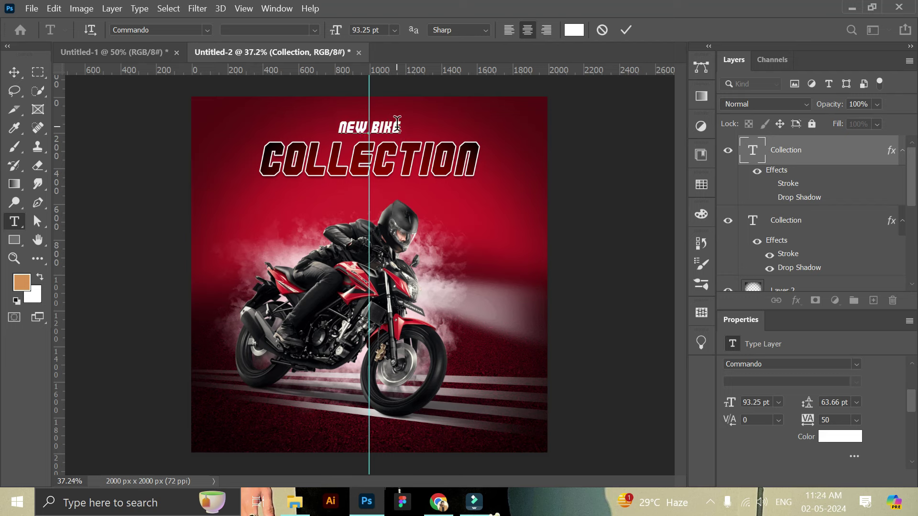
pyautogui.click(635, 32)
# Centre NEW BIKE horizontally on the COLLECTION headline
pyautogui.press('v')
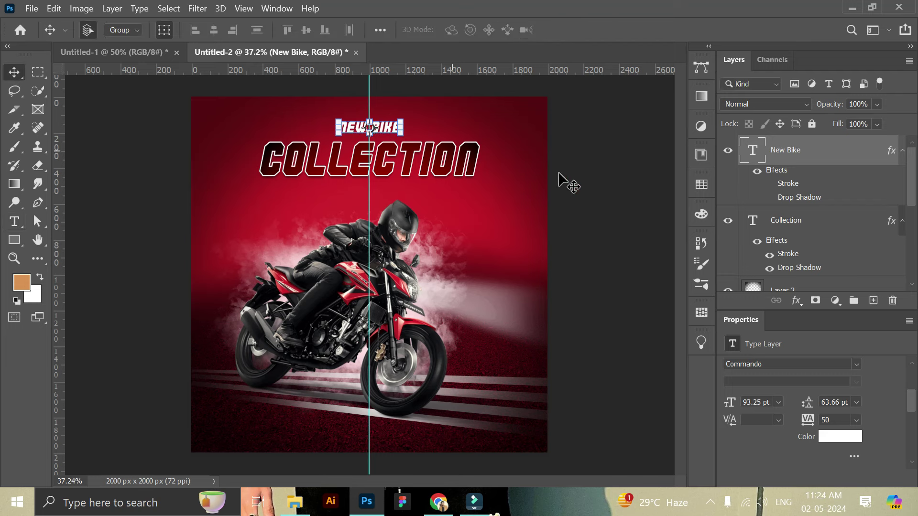
pyautogui.moveTo(393, 133); pyautogui.dragTo(391, 134)
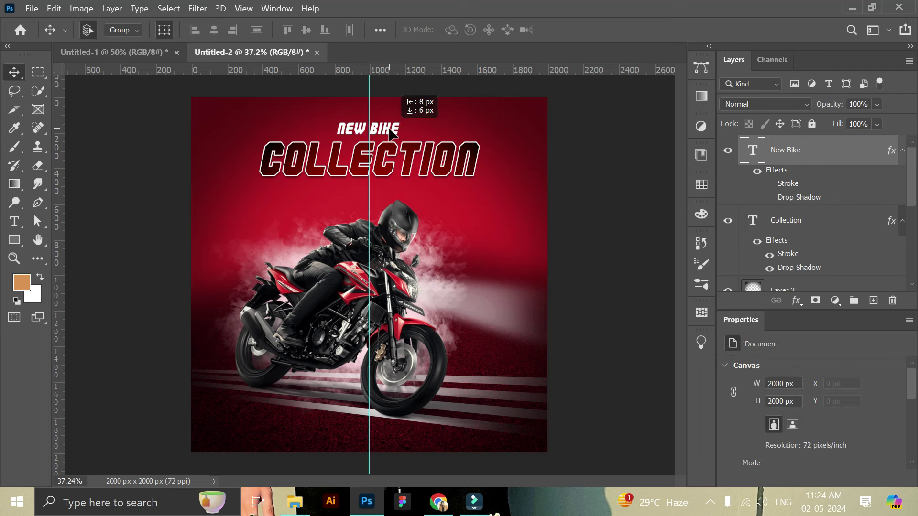
pyautogui.moveTo(391, 134); pyautogui.dragTo(391, 134)
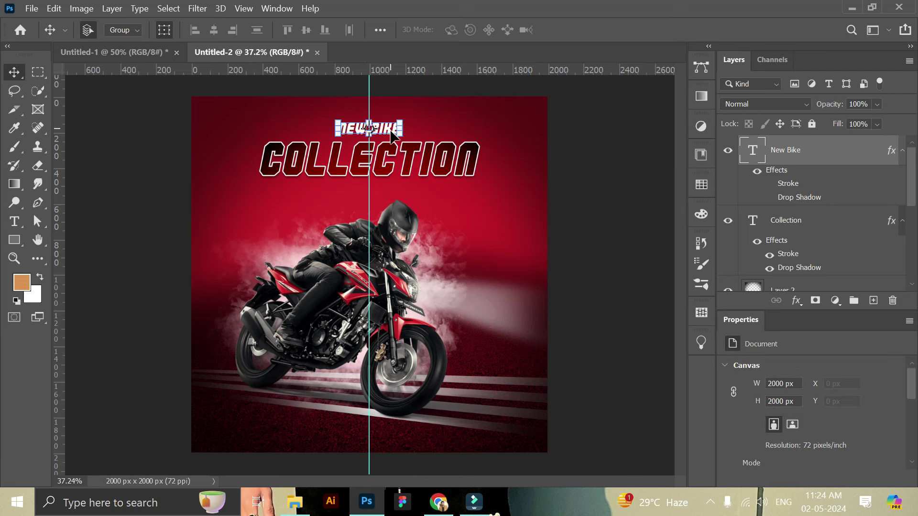
pyautogui.keyDown('shift'); pyautogui.click(813, 220); pyautogui.keyUp('shift')
pyautogui.click(213, 30)
pyautogui.click(646, 192)
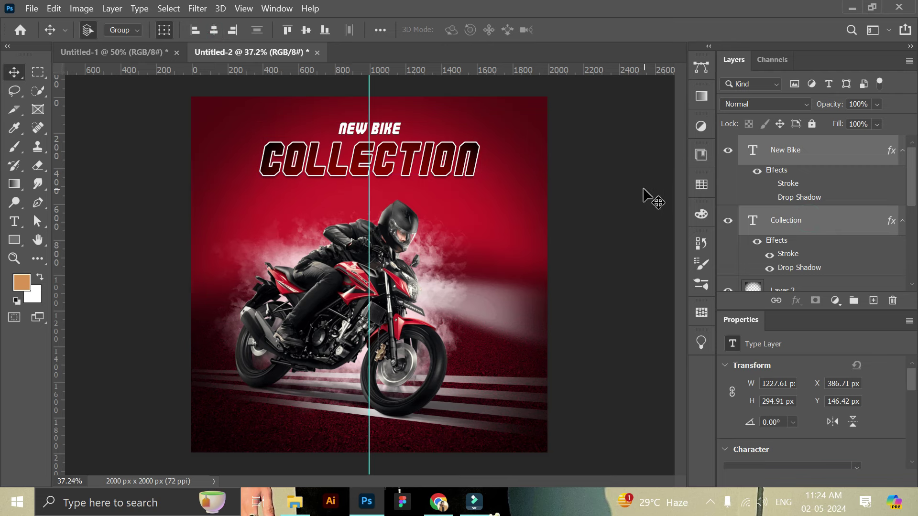
# Enlarge NEW BIKE to about 123.5%, re-centre it over COLLECTION and lower it slightly
pyautogui.click(387, 127)
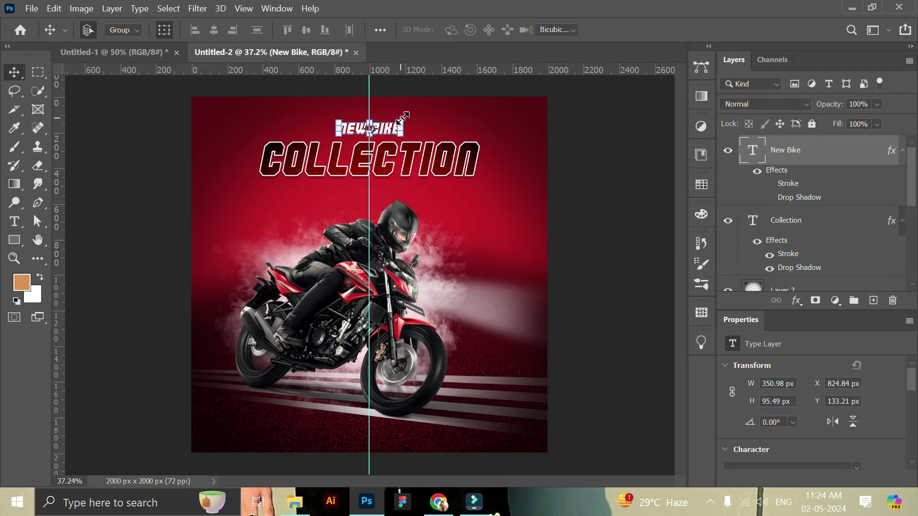
pyautogui.moveTo(397, 119); pyautogui.dragTo(415, 116)
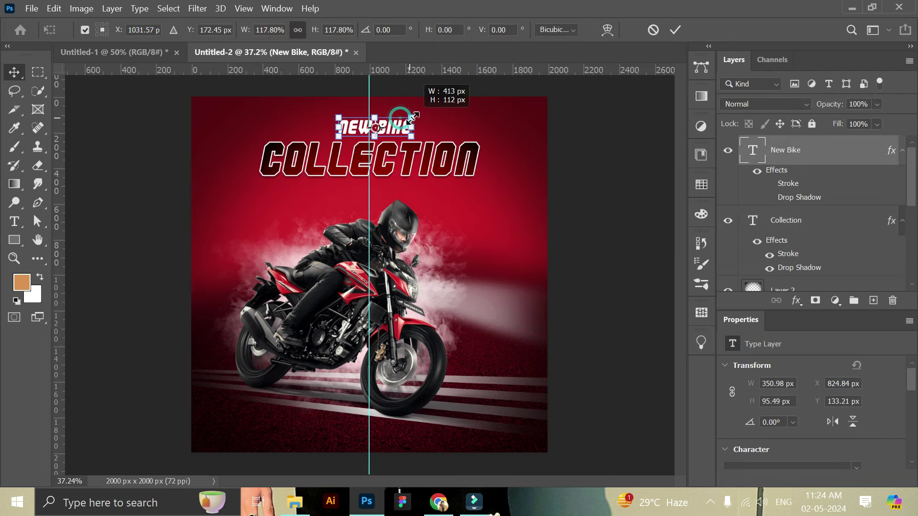
pyautogui.click(675, 29)
pyautogui.keyDown('shift'); pyautogui.click(785, 221); pyautogui.keyUp('shift')
pyautogui.click(213, 30)
pyautogui.click(592, 183)
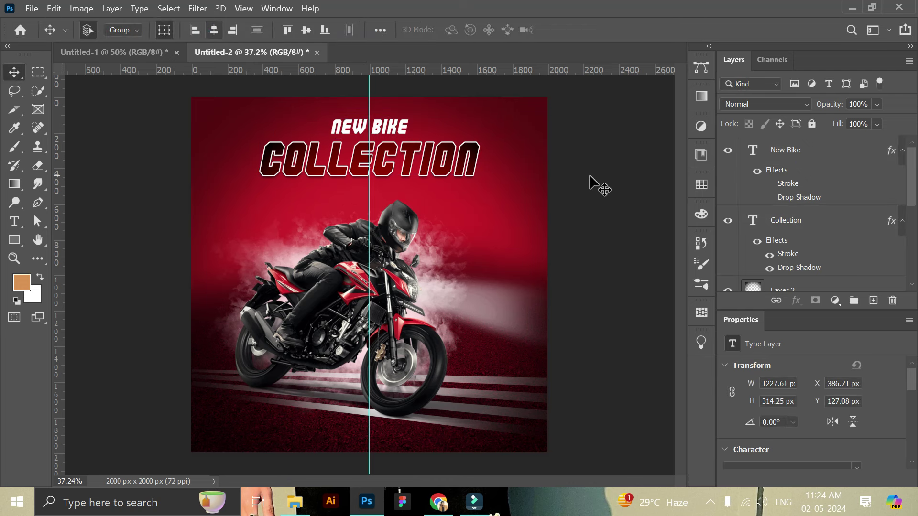
pyautogui.moveTo(392, 127); pyautogui.dragTo(392, 130)
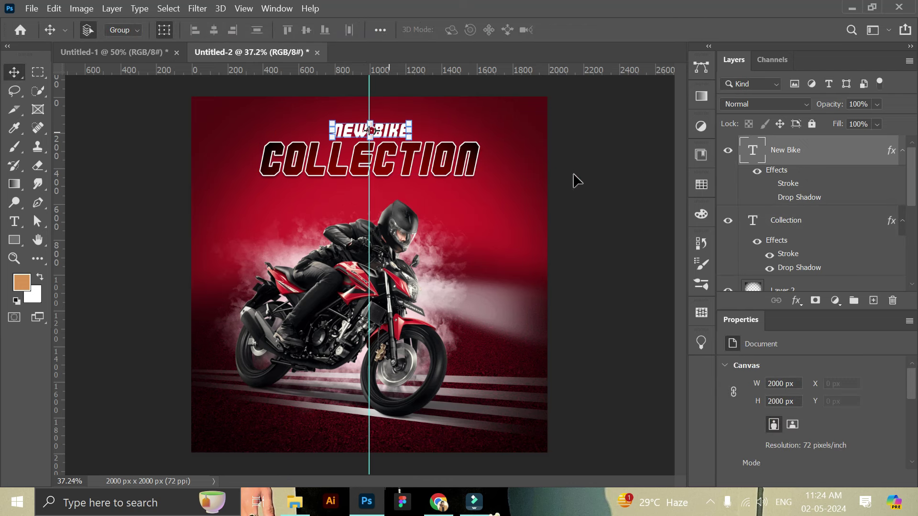
# Keep the COLLECTION headline in the Commando font
pyautogui.click(786, 221)
pyautogui.click(857, 422)
pyautogui.scroll(15, 847, 380)
pyautogui.scroll(2, 699, 64)
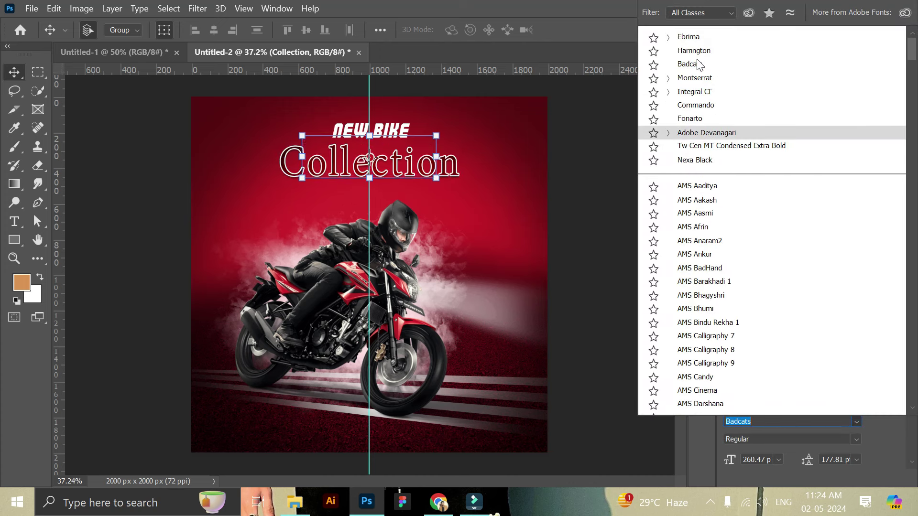
pyautogui.click(712, 107)
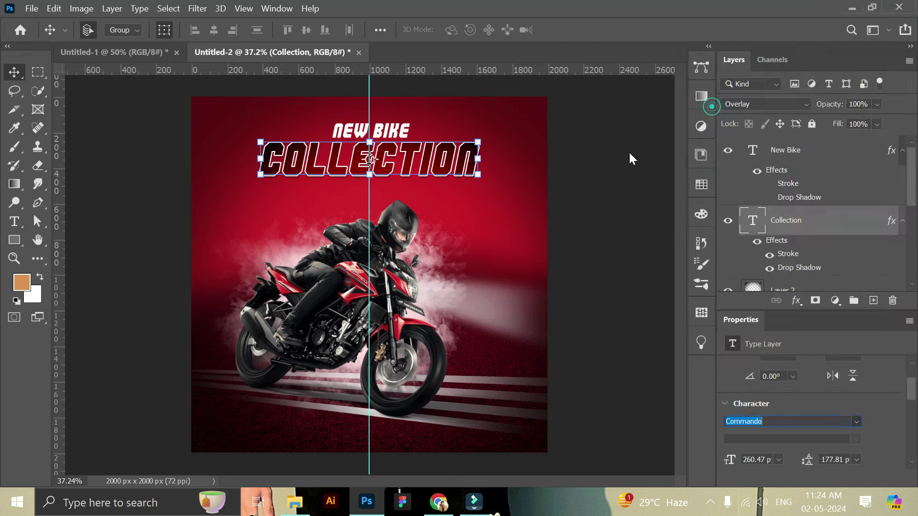
pyautogui.click(598, 186)
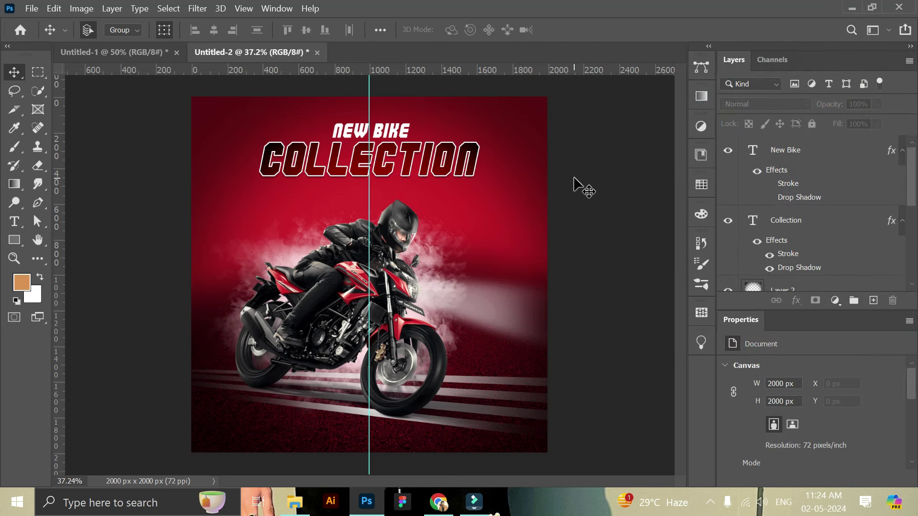
# Add a new text line 'BESRSALE' and centre it under the headline
pyautogui.click(14, 221)
pyautogui.click(245, 202)
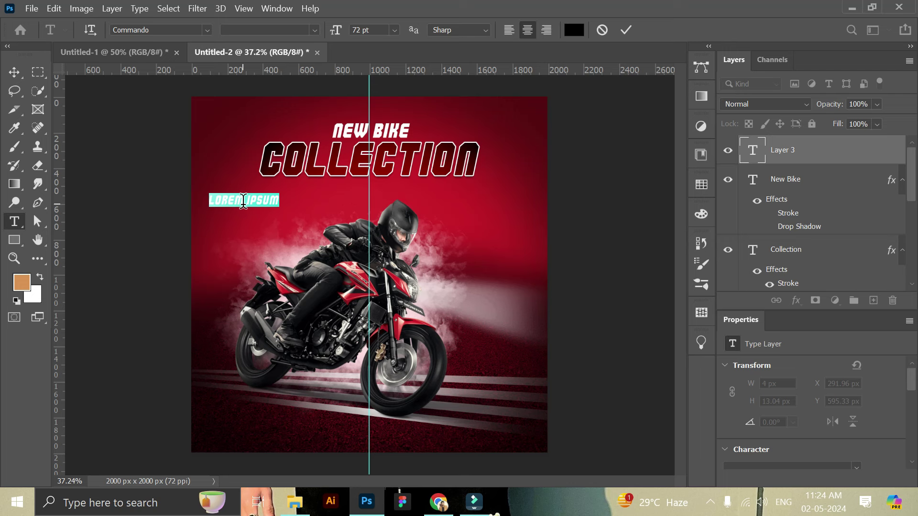
pyautogui.write('BEST PRICE')
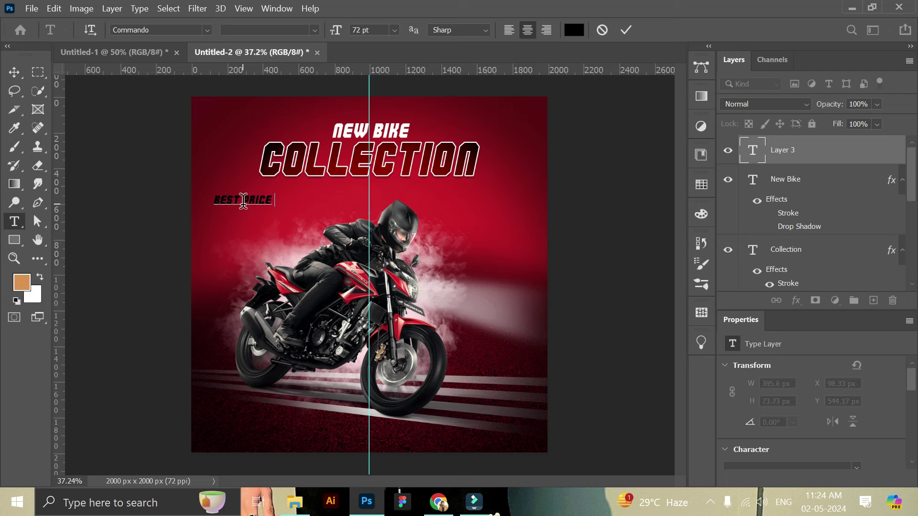
pyautogui.write('RSALE')
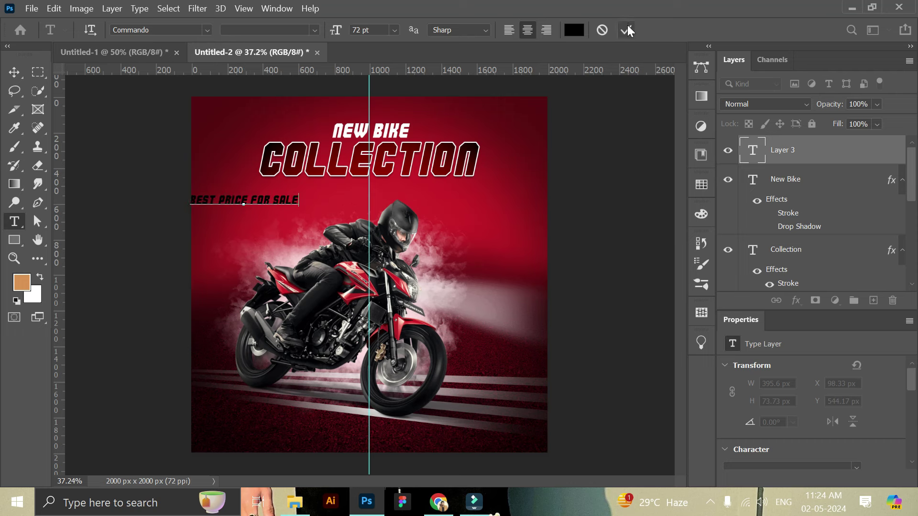
pyautogui.click(626, 29)
pyautogui.press('v')
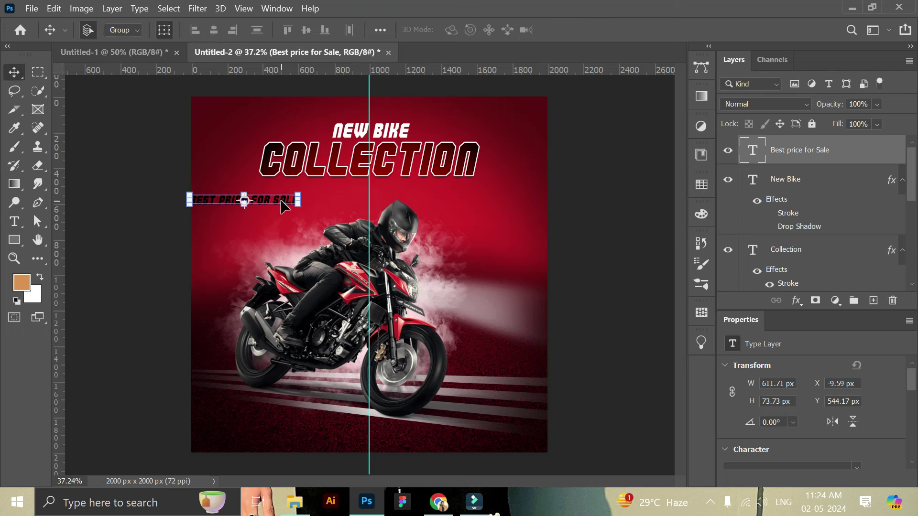
pyautogui.moveTo(282, 206); pyautogui.dragTo(363, 204)
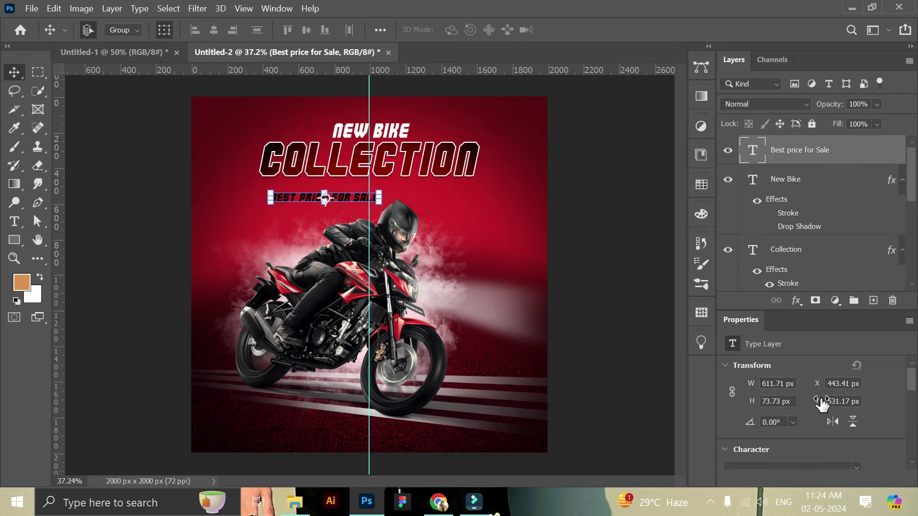
# Set the sale text to Montserrat in all capitals
pyautogui.scroll(-2, 767, 369)
pyautogui.click(855, 432)
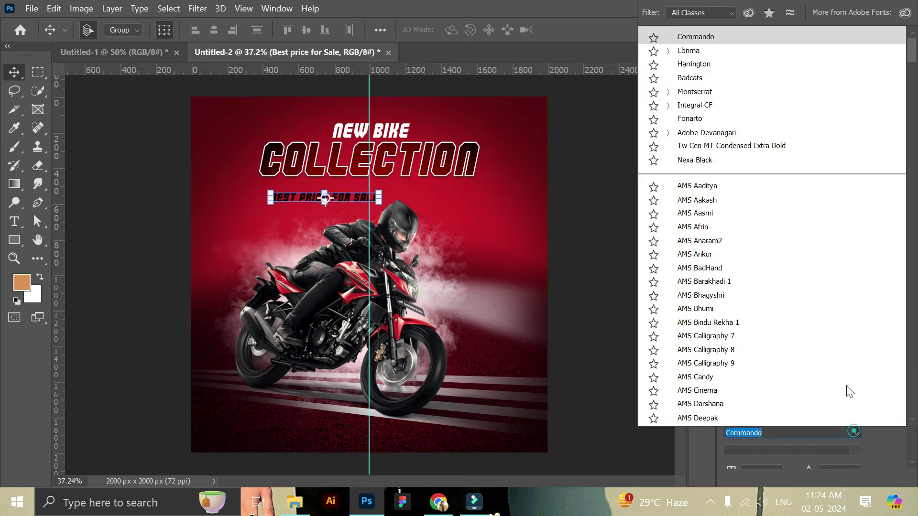
pyautogui.click(712, 92)
pyautogui.scroll(-1, 783, 412)
pyautogui.scroll(-2, 776, 426)
pyautogui.scroll(-2, 747, 445)
pyautogui.click(732, 462)
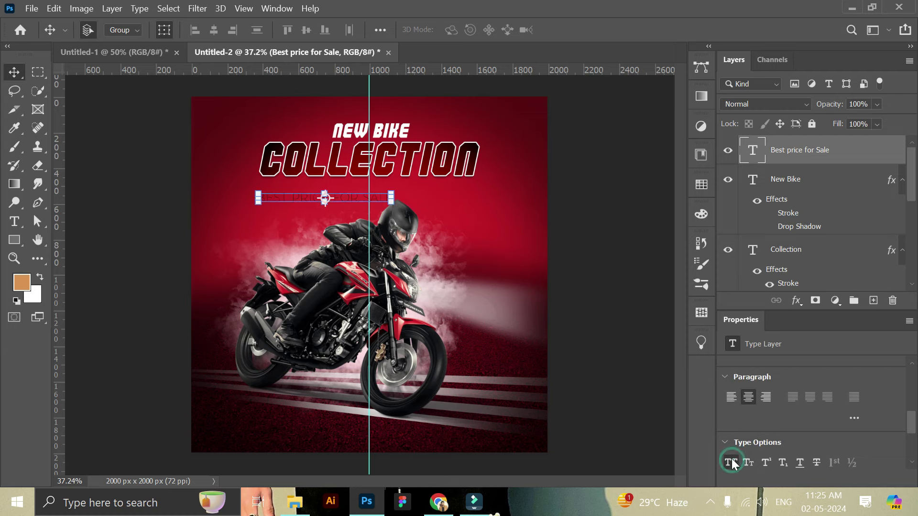
pyautogui.scroll(1, 832, 445)
pyautogui.scroll(1, 842, 440)
pyautogui.scroll(1, 842, 440)
# Make the tagline #ffffff, Medium weight, tracking 500, placed just under COLLECTION
pyautogui.click(840, 448)
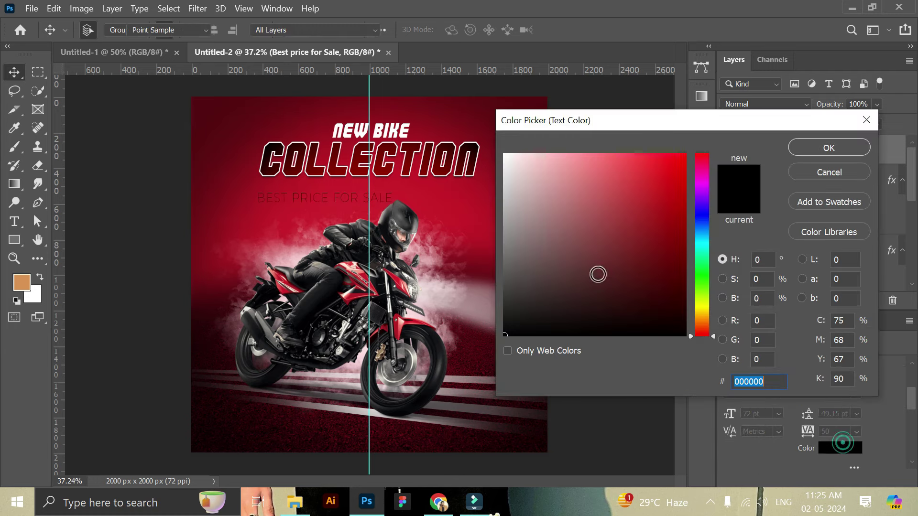
pyautogui.write('ffffff')
pyautogui.click(821, 151)
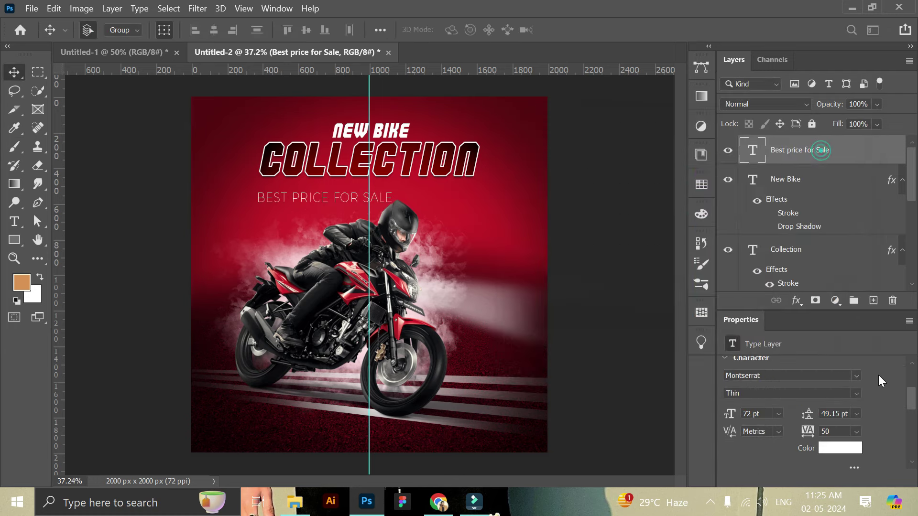
pyautogui.click(856, 393)
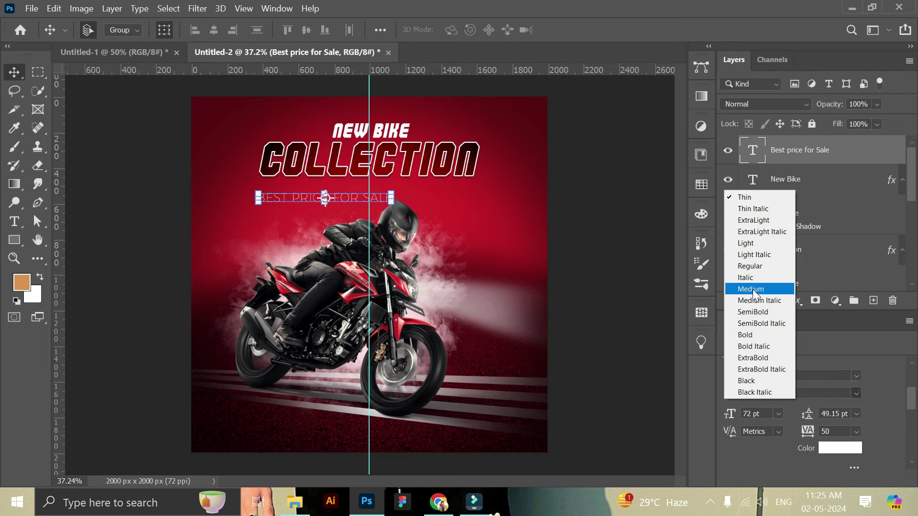
pyautogui.click(753, 289)
pyautogui.moveTo(375, 204); pyautogui.dragTo(421, 192)
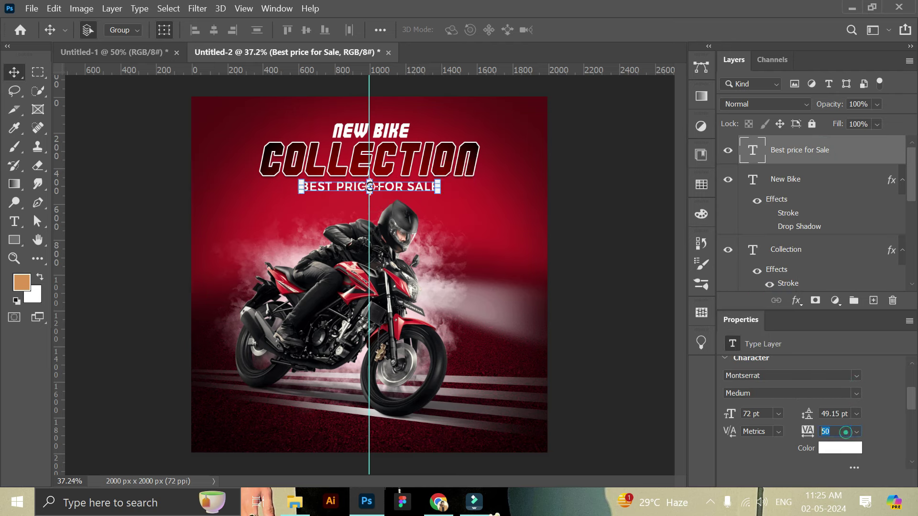
pyautogui.press('Return')
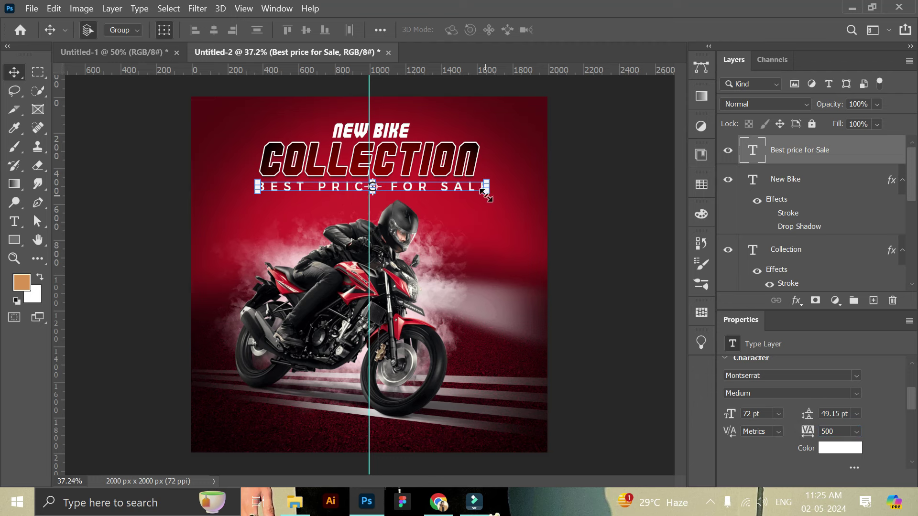
# Scale the tagline down to about 78.6% and nudge it back to centre under COLLECTION
pyautogui.moveTo(485, 194); pyautogui.dragTo(458, 191)
pyautogui.moveTo(227, 178); pyautogui.dragTo(279, 192)
pyautogui.moveTo(412, 191); pyautogui.dragTo(405, 189)
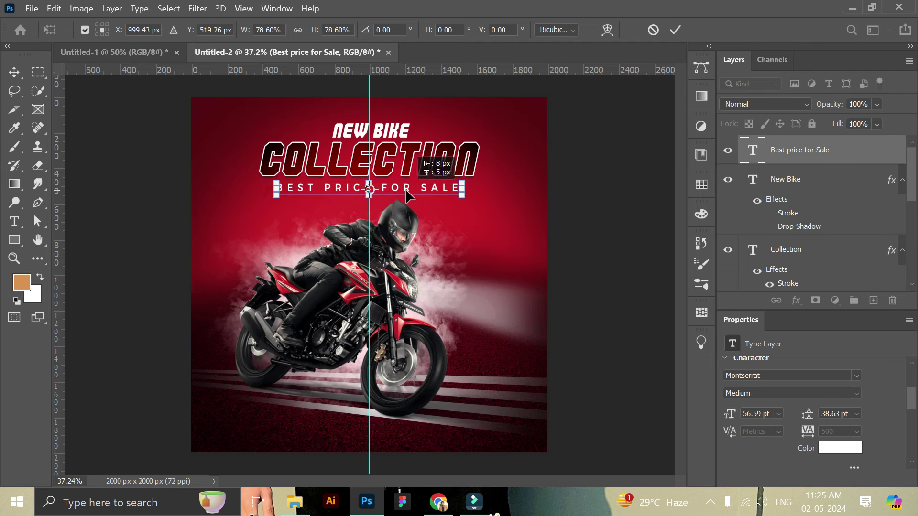
pyautogui.click(675, 29)
pyautogui.moveTo(417, 189); pyautogui.dragTo(398, 185)
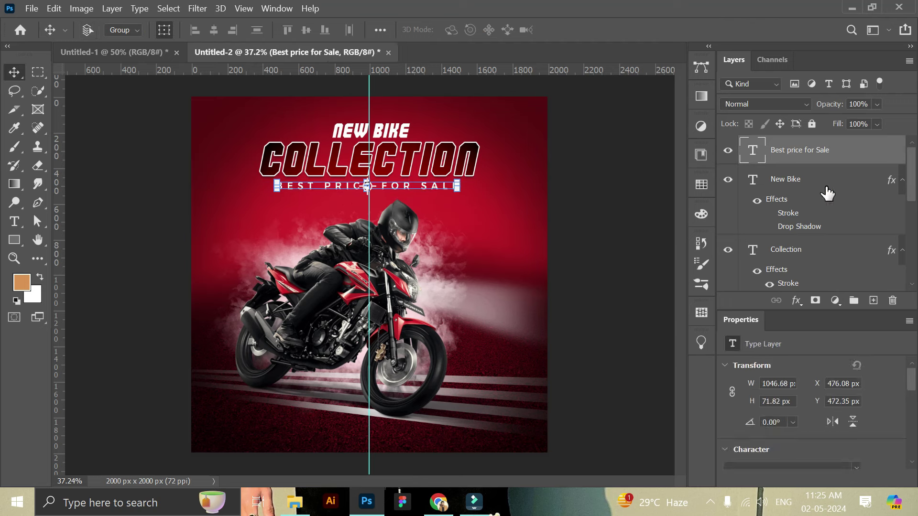
pyautogui.keyDown('ctrl'); pyautogui.click(796, 180); pyautogui.keyUp('ctrl')
# Enlarge the tagline to 104%
pyautogui.keyDown('ctrl'); pyautogui.click(789, 249); pyautogui.keyUp('ctrl')
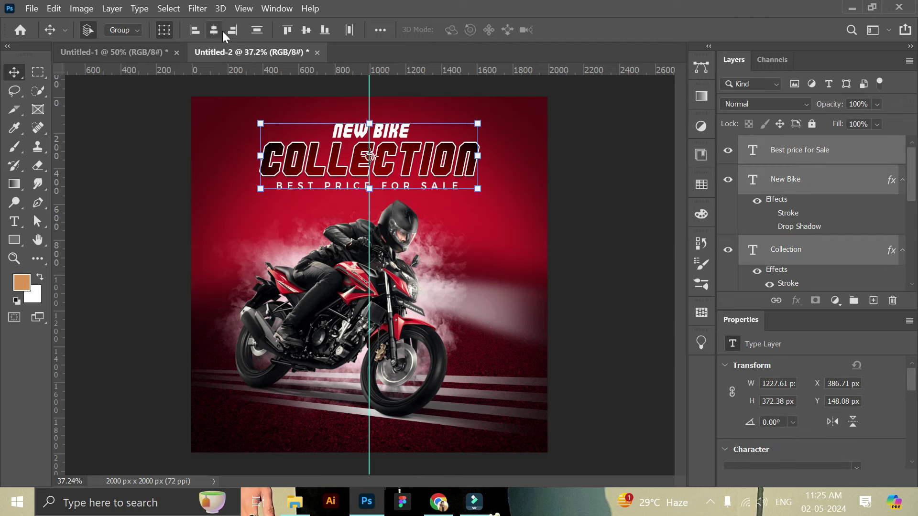
pyautogui.click(604, 232)
pyautogui.click(448, 189)
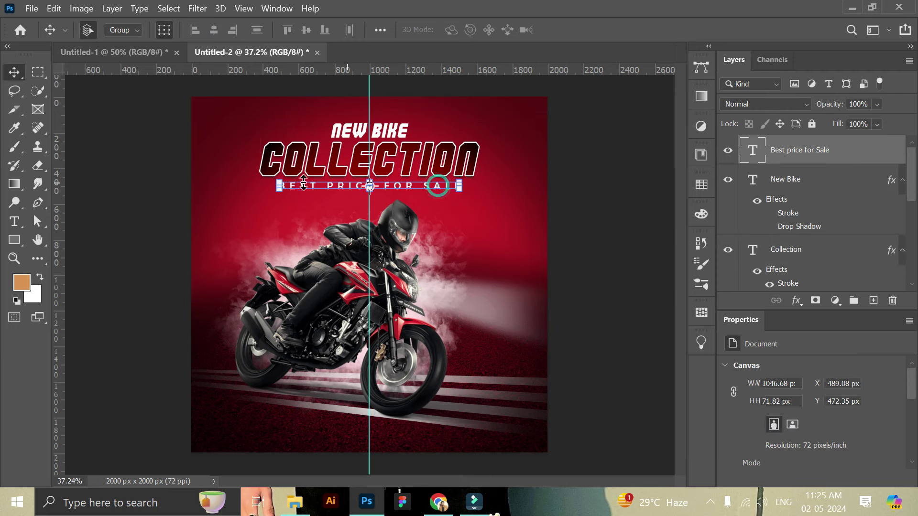
pyautogui.moveTo(275, 179); pyautogui.dragTo(269, 177)
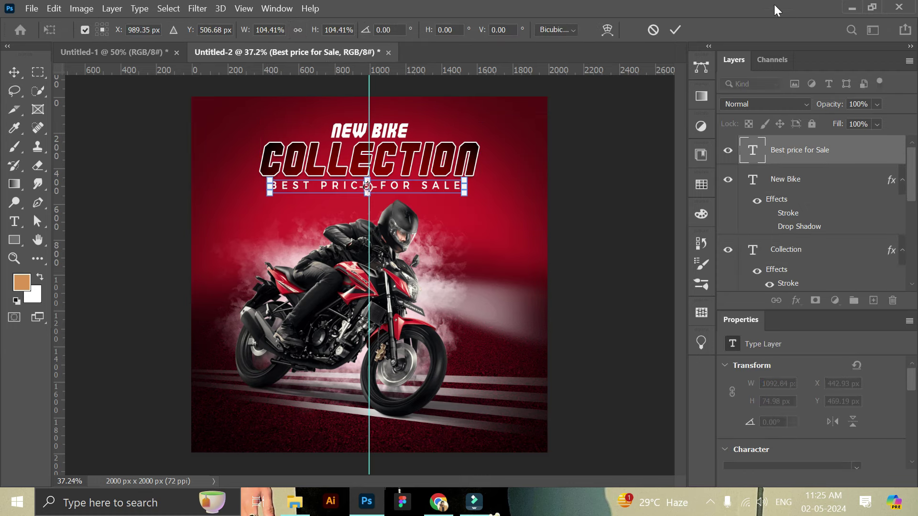
pyautogui.click(681, 29)
# Align the tagline, NEW BIKE and COLLECTION horizontal centres, then bring up Untitled-1
pyautogui.scroll(-3, 850, 417)
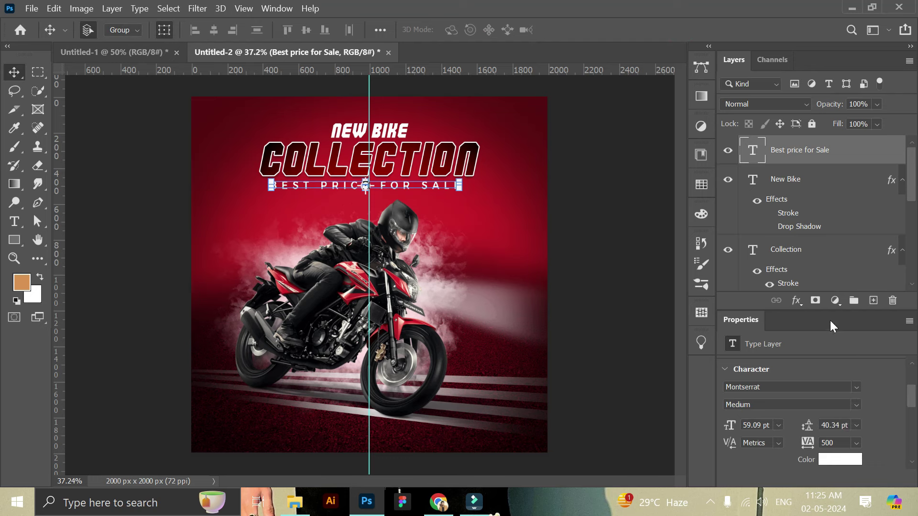
pyautogui.keyDown('shift'); pyautogui.click(786, 178); pyautogui.keyUp('shift')
pyautogui.keyDown('shift'); pyautogui.click(796, 250); pyautogui.keyUp('shift')
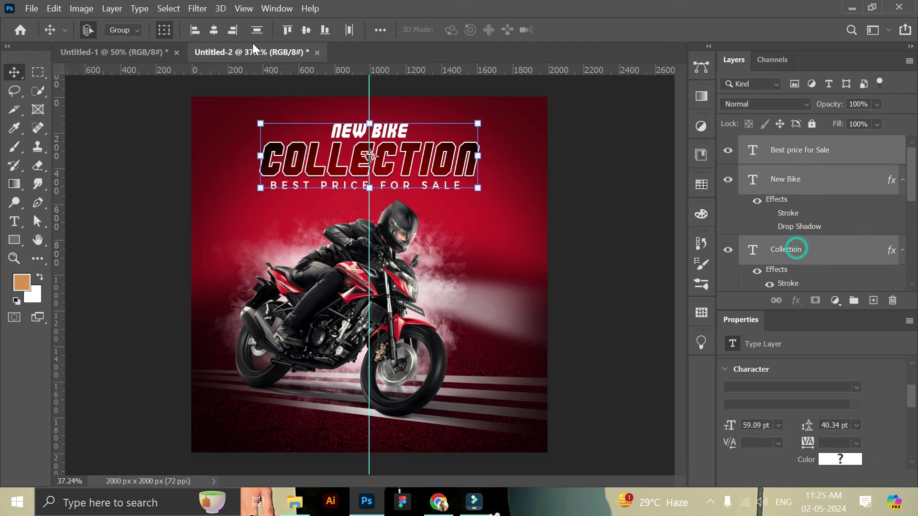
pyautogui.click(217, 30)
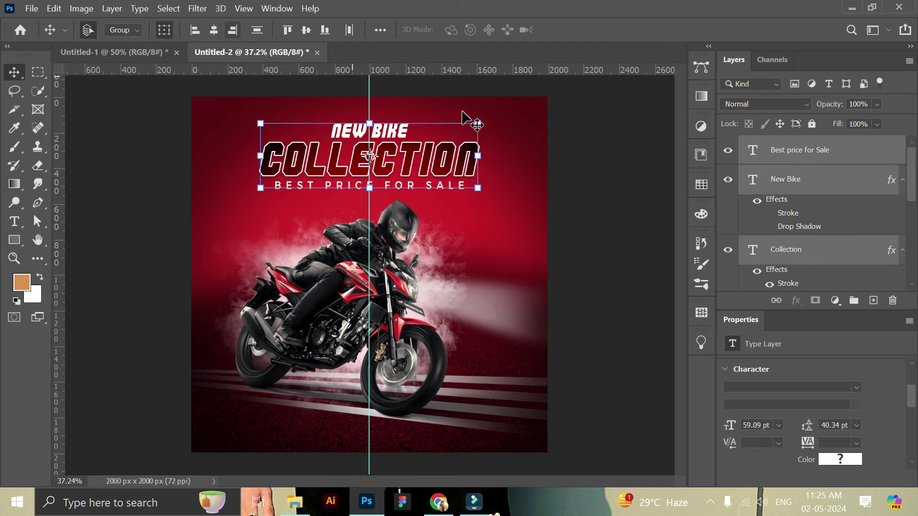
pyautogui.click(593, 191)
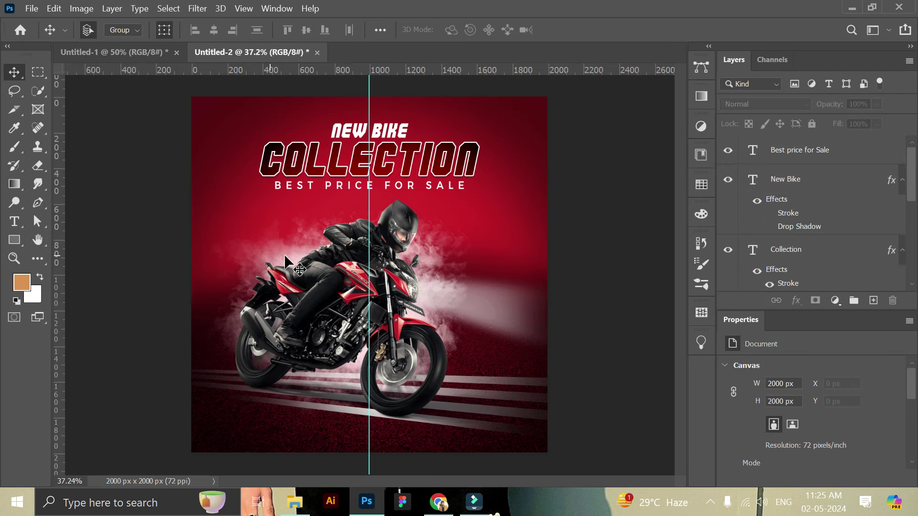
pyautogui.click(146, 53)
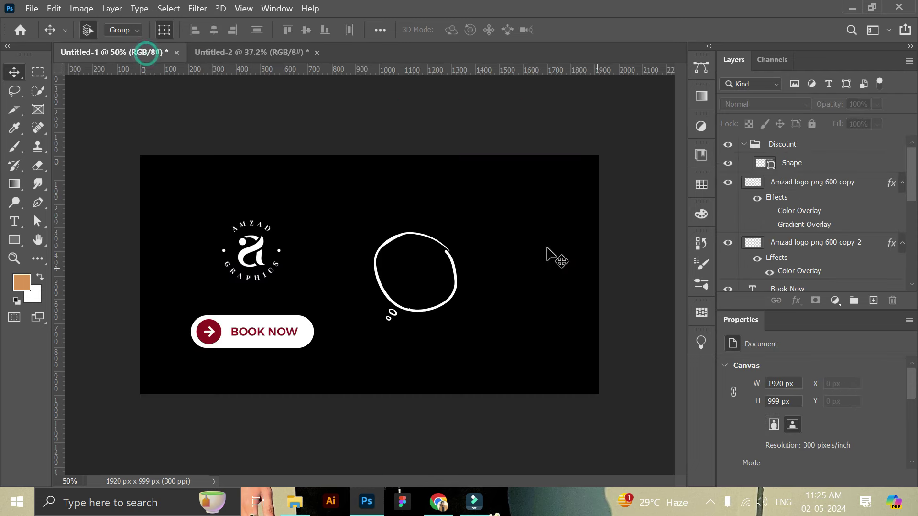
# Copy the white logo from Untitled-1 to the poster's top-left corner at X 95, Y 71 px
pyautogui.moveTo(268, 246); pyautogui.dragTo(239, 146)
pyautogui.press('z')
pyautogui.scroll(1, 205, 96)
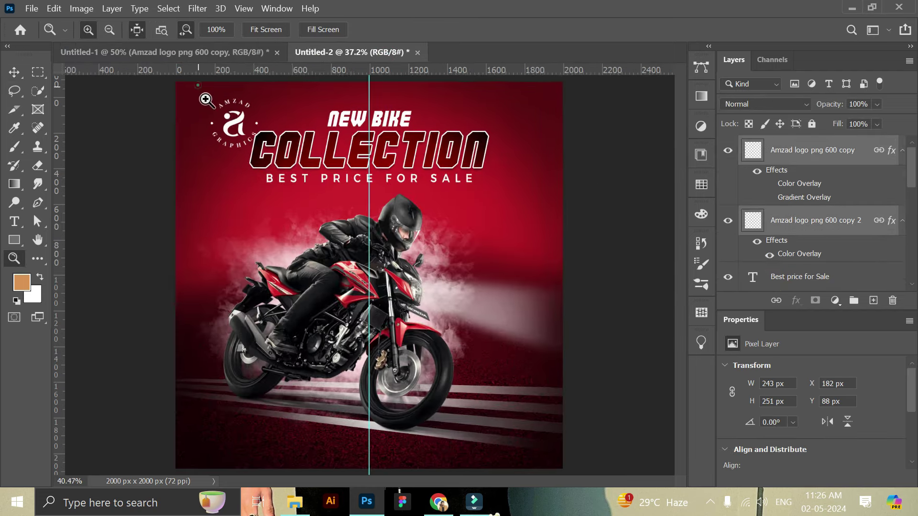
pyautogui.scroll(5, 205, 96)
pyautogui.click(14, 72)
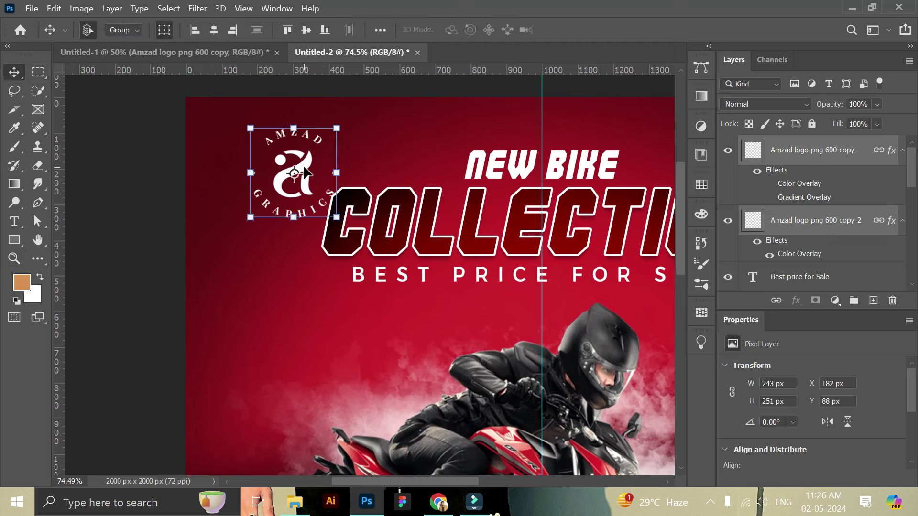
pyautogui.moveTo(303, 170); pyautogui.dragTo(271, 158)
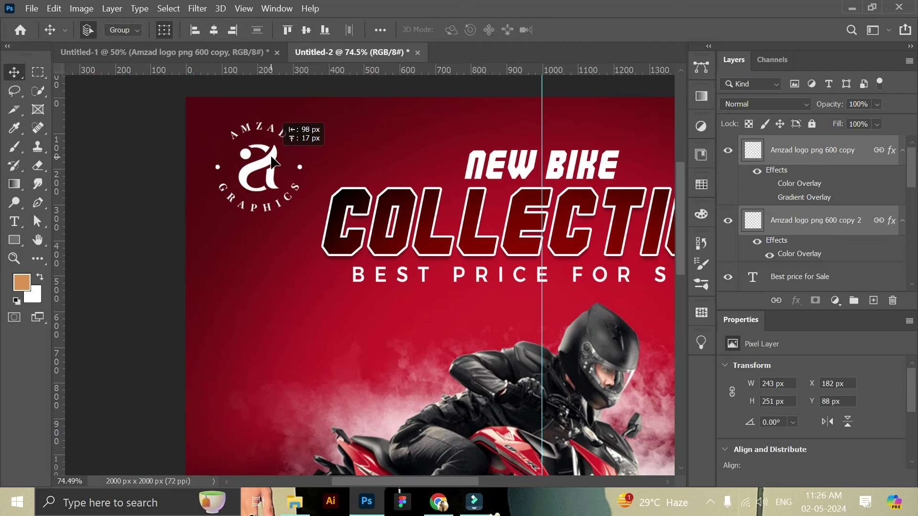
pyautogui.moveTo(271, 158); pyautogui.dragTo(276, 162)
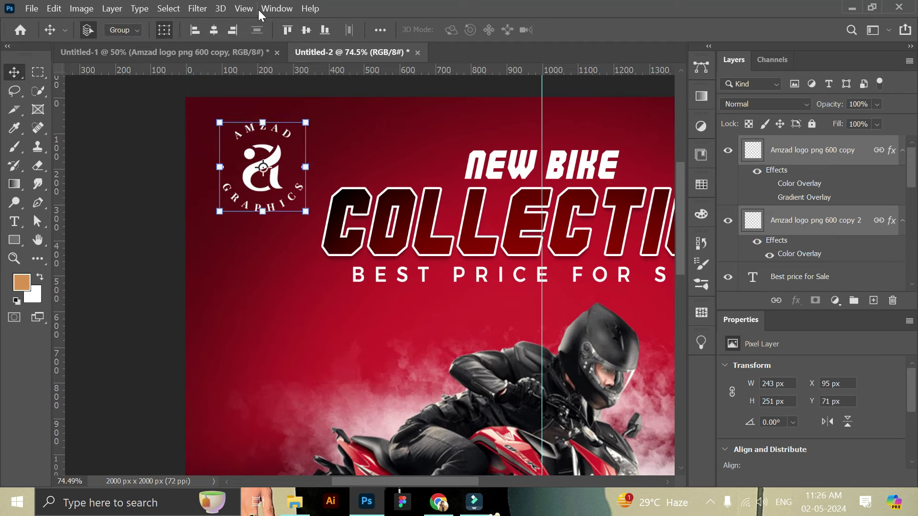
# Create a guide layout with 80 px margins on all sides
pyautogui.click(244, 8)
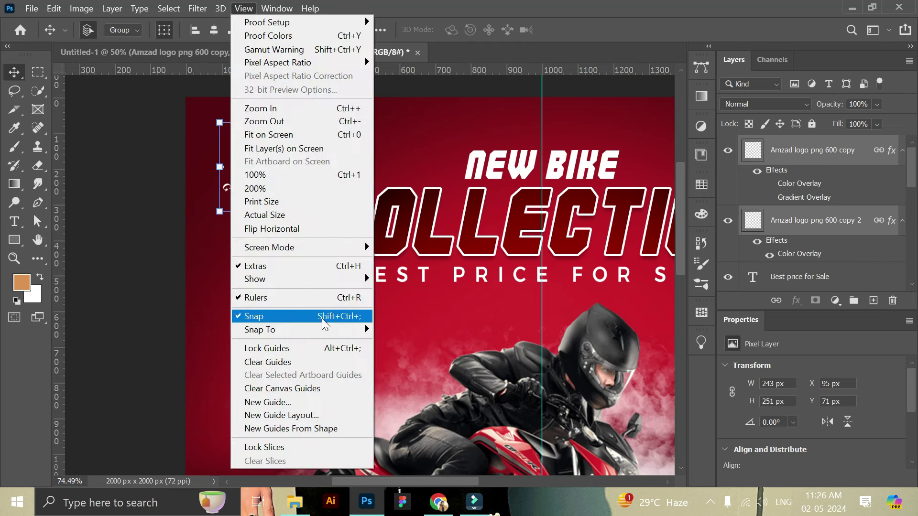
pyautogui.click(312, 416)
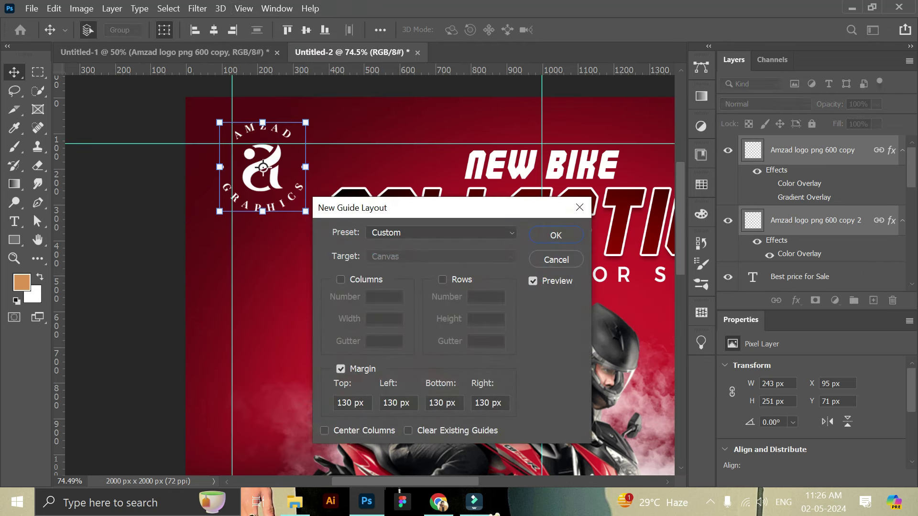
pyautogui.write('80')
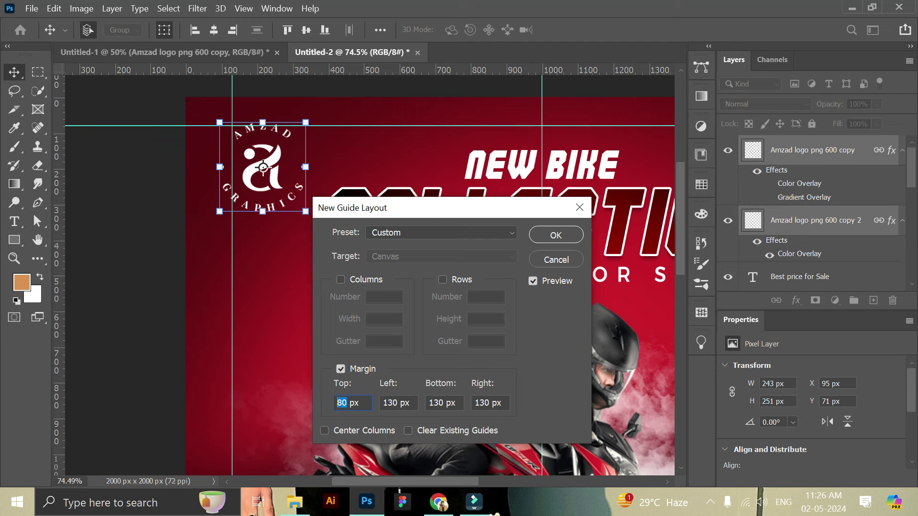
pyautogui.write('80')
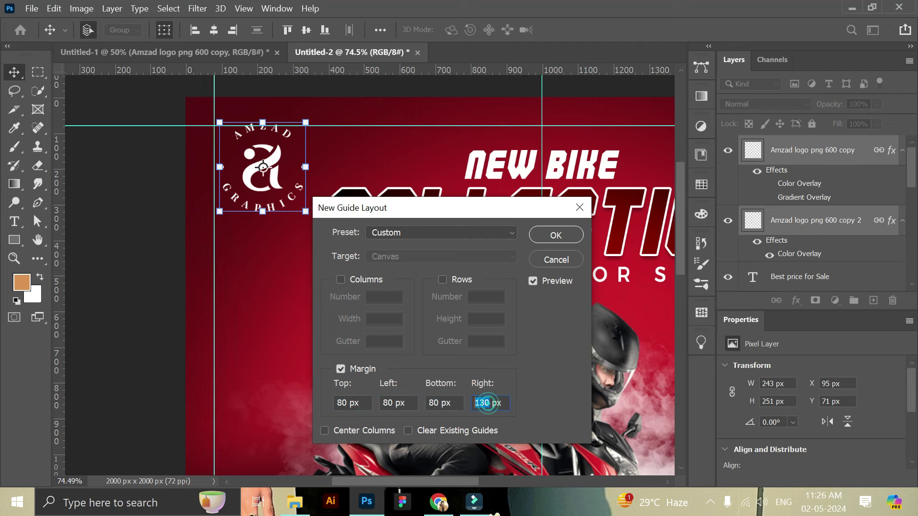
pyautogui.click(556, 235)
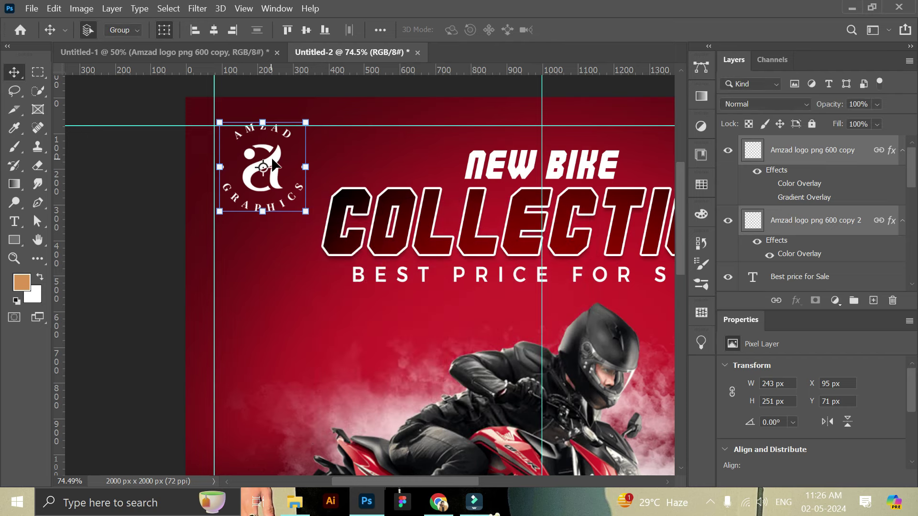
# Snap the logo to the top-left margin corner at X 82, Y 85 px
pyautogui.moveTo(273, 165); pyautogui.dragTo(271, 172)
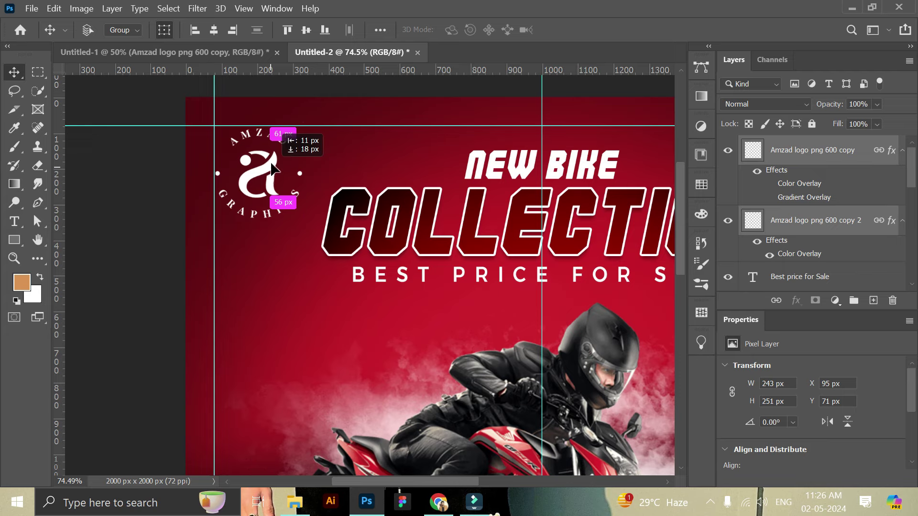
pyautogui.moveTo(270, 172); pyautogui.dragTo(272, 176)
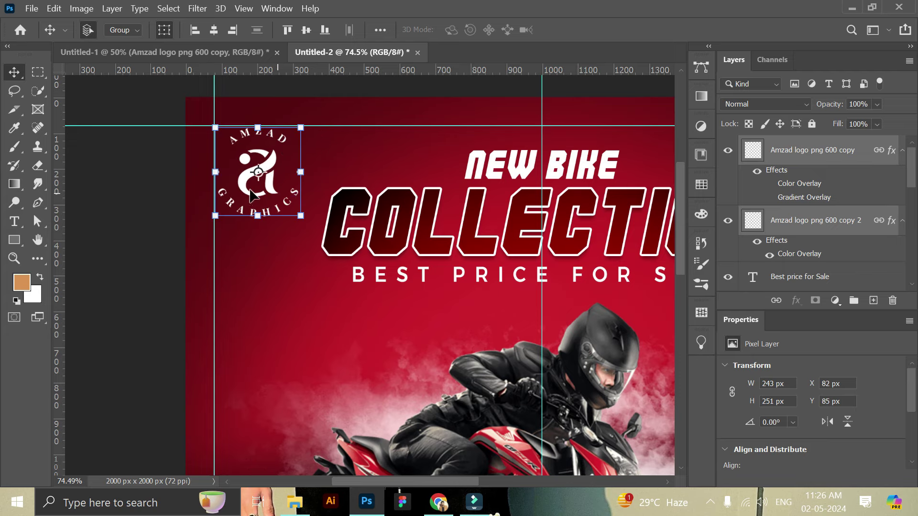
pyautogui.click(14, 258)
pyautogui.scroll(-5, 349, 273)
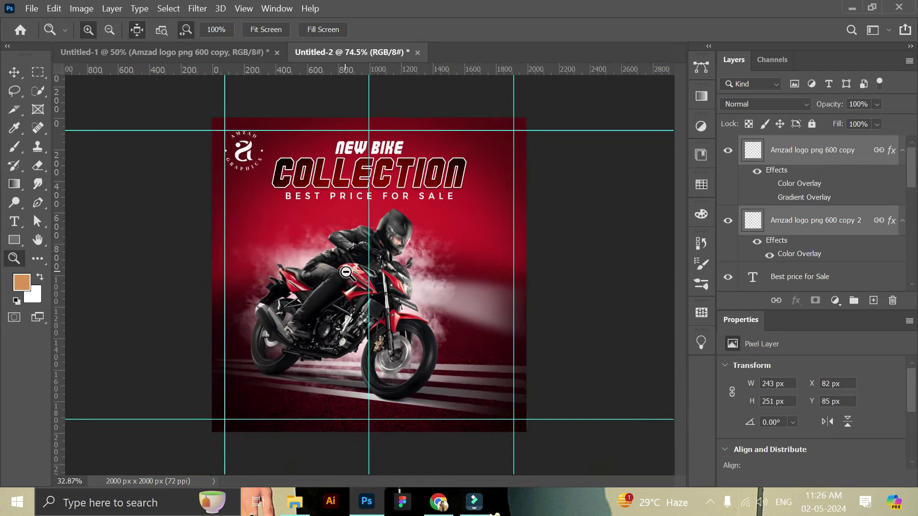
# Copy the BOOK NOW button layers from Untitled-1 to the poster's lower-left corner
pyautogui.click(14, 72)
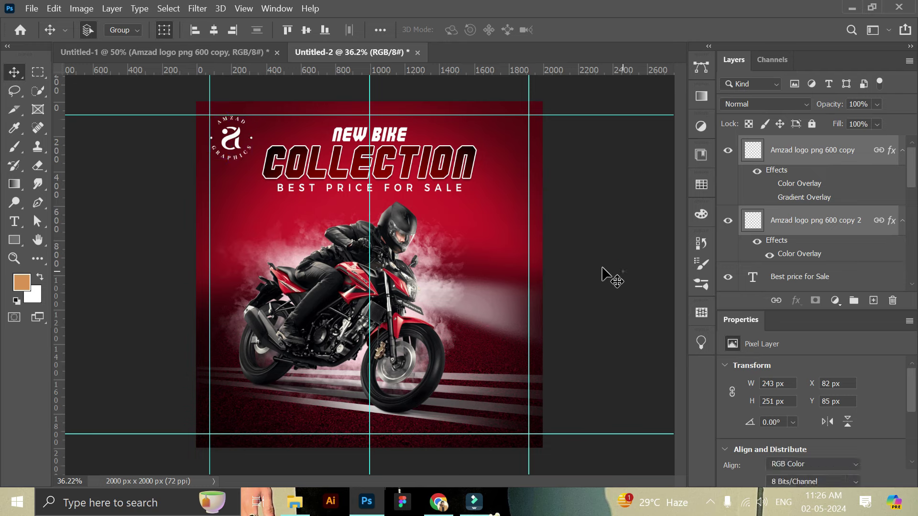
pyautogui.click(622, 271)
pyautogui.click(233, 53)
pyautogui.moveTo(157, 308)
pyautogui.mouseDown()
pyautogui.moveTo(182, 329)
pyautogui.moveTo(304, 369)
pyautogui.mouseUp()
pyautogui.moveTo(285, 334); pyautogui.dragTo(205, 47)
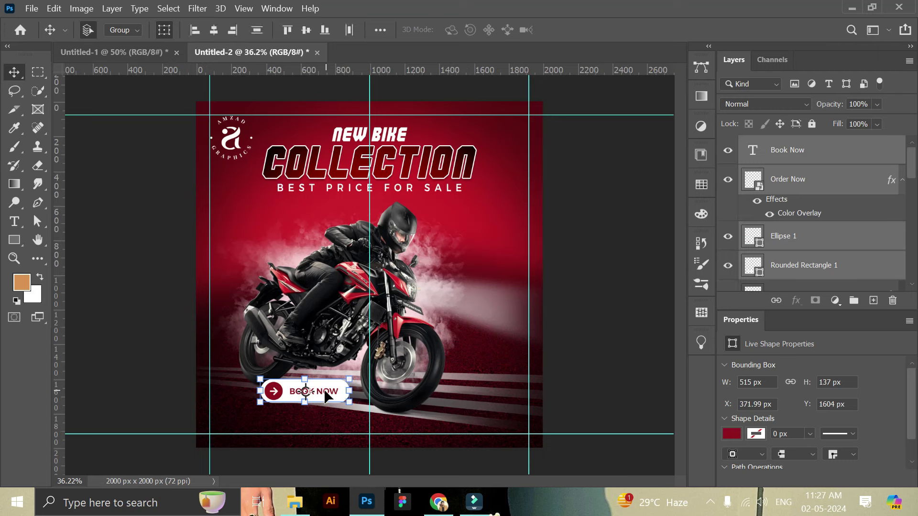
pyautogui.moveTo(205, 47)
pyautogui.mouseDown()
pyautogui.moveTo(291, 414)
pyautogui.moveTo(281, 420)
pyautogui.mouseUp()
pyautogui.click(588, 299)
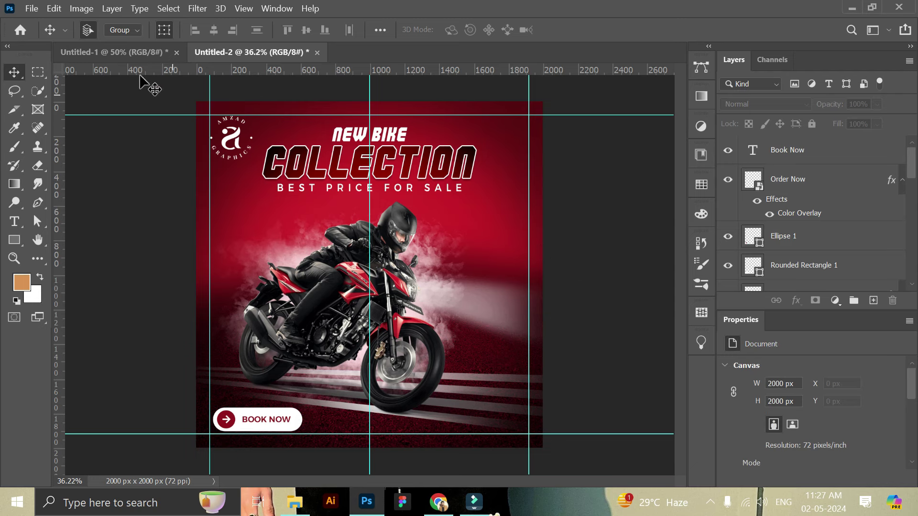
# Return to Untitled-1 and carry the hand-drawn discount circle toward the poster
pyautogui.click(112, 52)
pyautogui.click(456, 263)
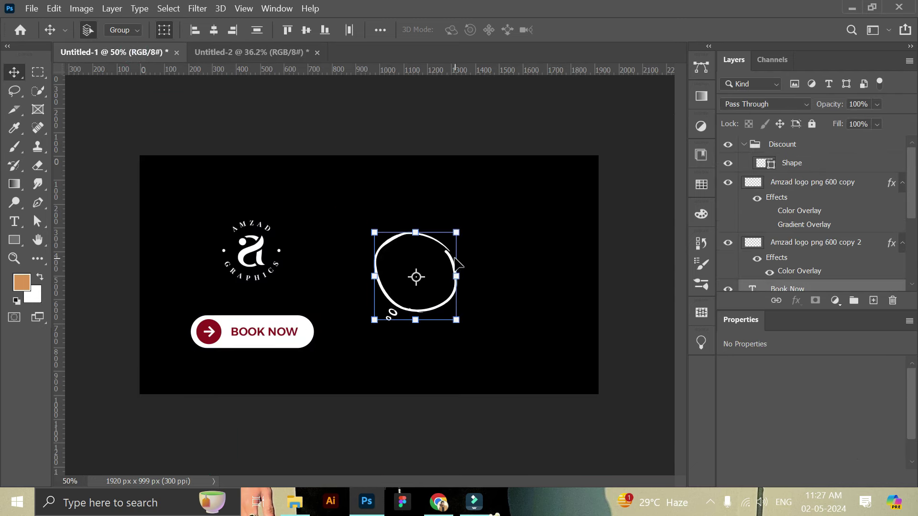
pyautogui.moveTo(454, 258); pyautogui.dragTo(174, 53)
pyautogui.moveTo(260, 49); pyautogui.dragTo(498, 222)
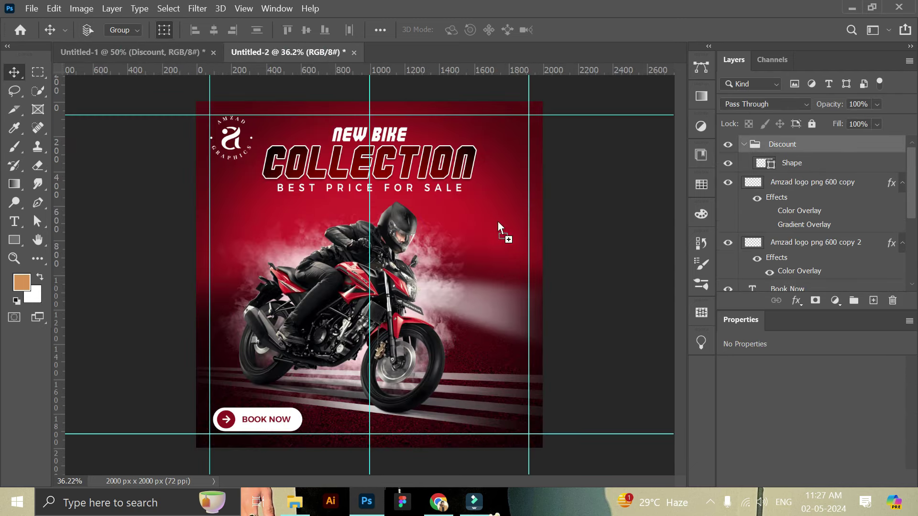
# Drop the hand-drawn circle onto the poster and place it beside the rider's helmet
pyautogui.moveTo(477, 268); pyautogui.dragTo(474, 275)
pyautogui.click(14, 258)
pyautogui.moveTo(526, 285)
pyautogui.mouseDown()
pyautogui.moveTo(546, 306)
pyautogui.moveTo(606, 304)
pyautogui.mouseUp()
pyautogui.scroll(2, 606, 303)
pyautogui.click(14, 73)
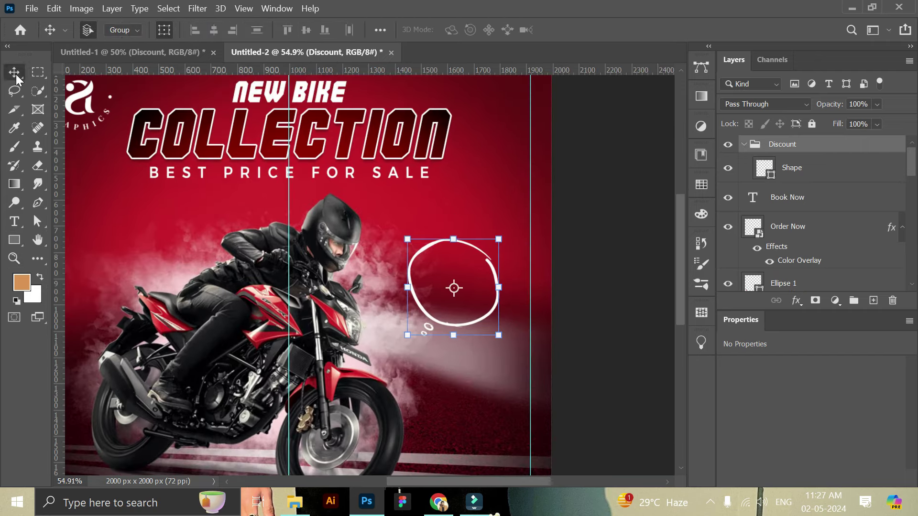
pyautogui.moveTo(471, 256); pyautogui.dragTo(450, 223)
pyautogui.moveTo(452, 223); pyautogui.dragTo(468, 212)
pyautogui.scroll(2, 469, 213)
# Duplicate the NEW BIKE layer to the top of the stack and move it into the circle
pyautogui.click(829, 234)
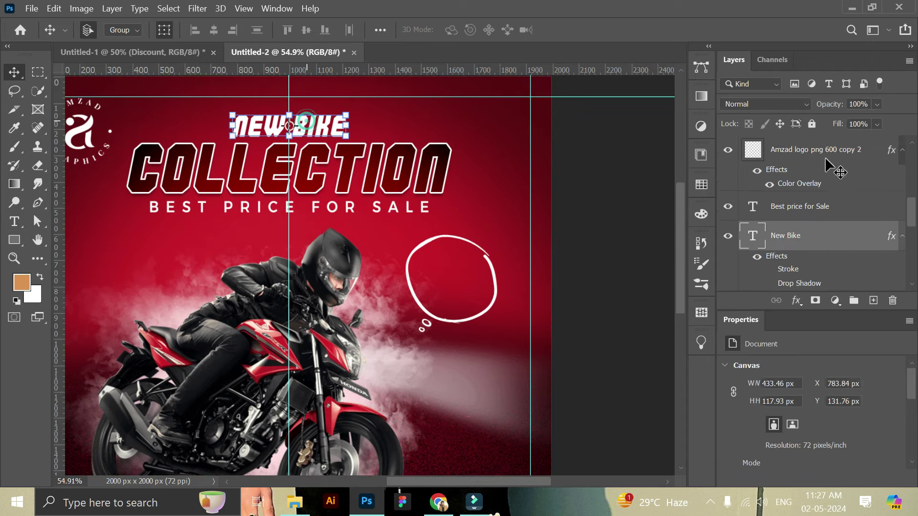
pyautogui.moveTo(830, 234); pyautogui.dragTo(758, 267)
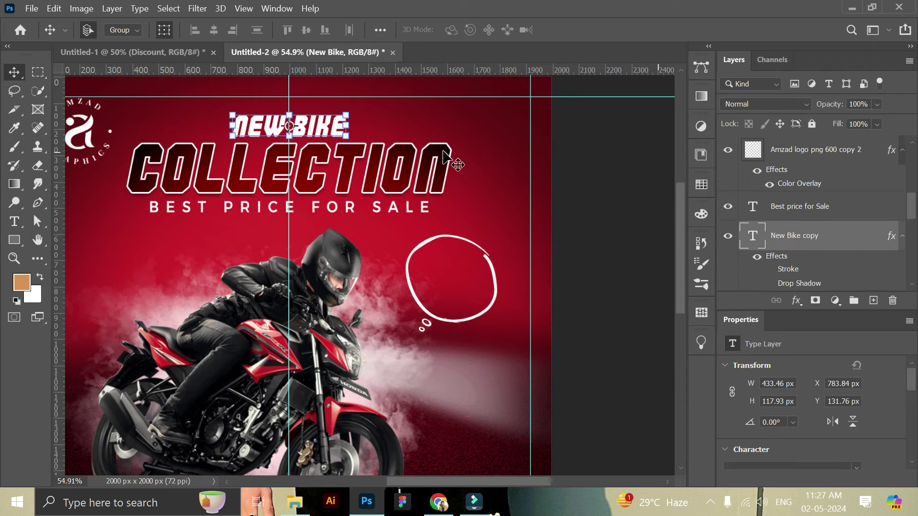
pyautogui.moveTo(813, 237)
pyautogui.mouseDown()
pyautogui.moveTo(808, 111)
pyautogui.moveTo(806, 141)
pyautogui.mouseUp()
pyautogui.moveTo(310, 129); pyautogui.dragTo(480, 264)
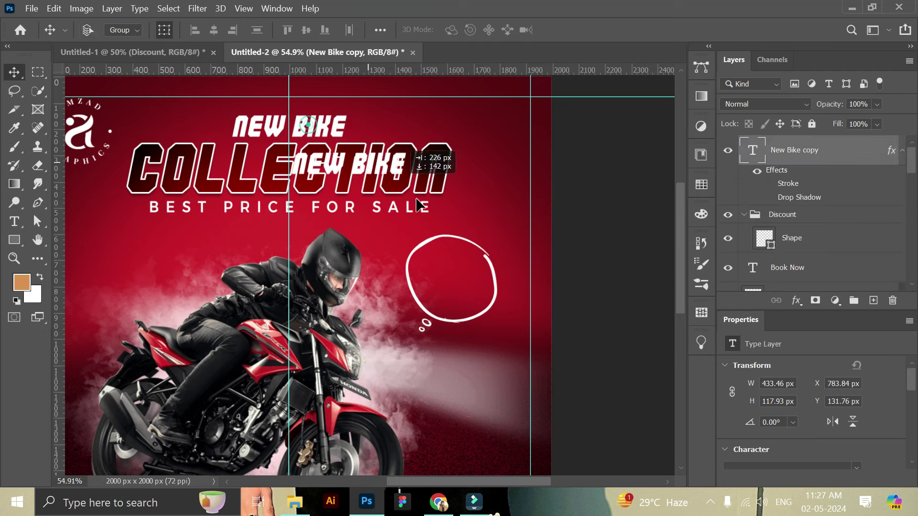
# Replace the copied text with 45% in Montserrat Bold, tracking 0, placed inside the circle
pyautogui.doubleClick(478, 260)
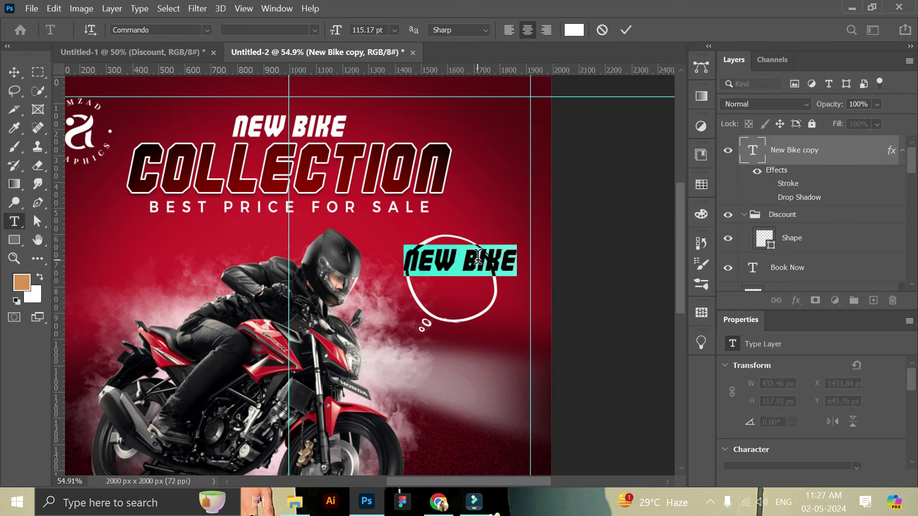
pyautogui.write('45')
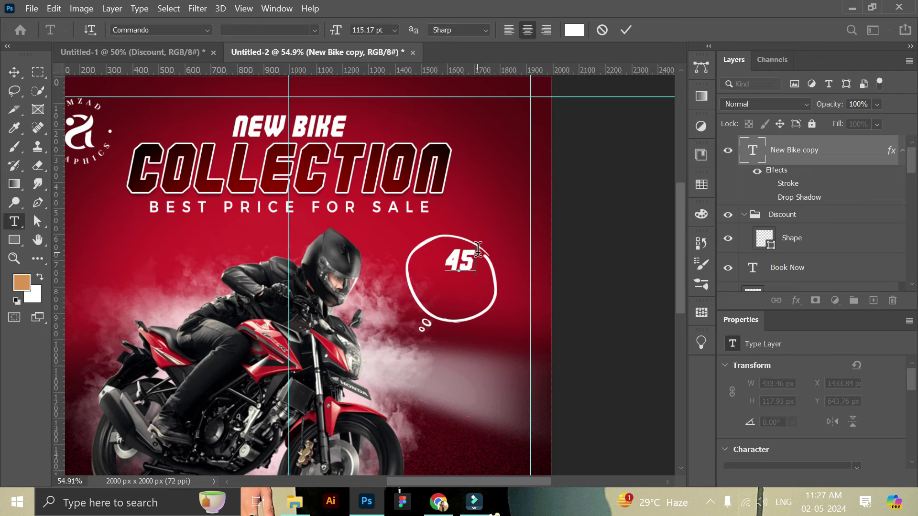
pyautogui.write('%')
pyautogui.click(626, 30)
pyautogui.scroll(-1, 899, 454)
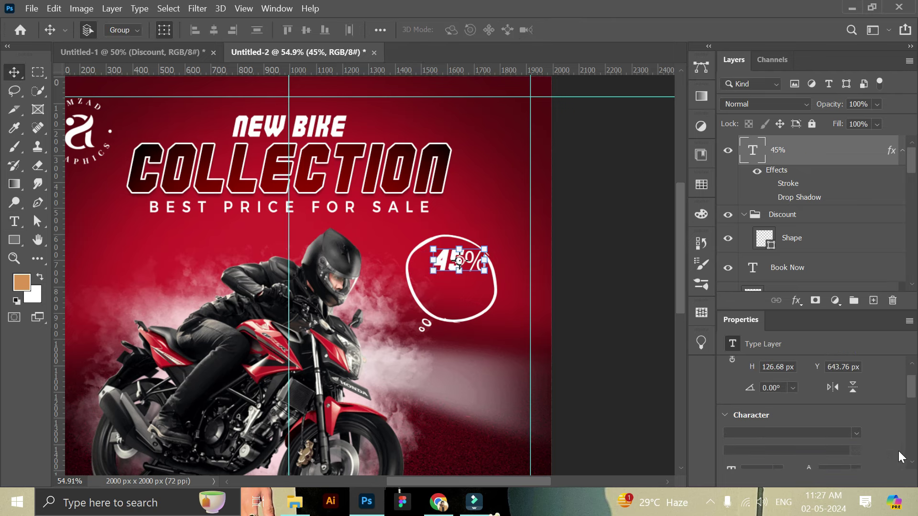
pyautogui.click(857, 432)
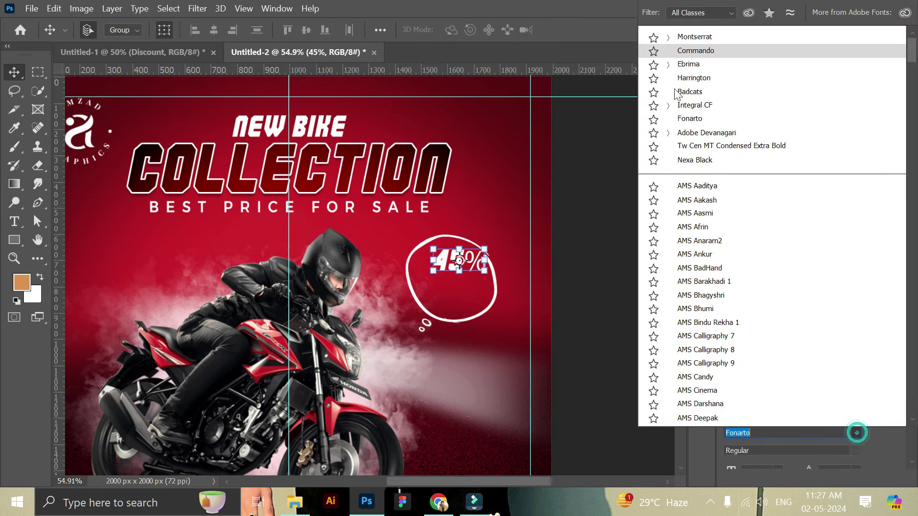
pyautogui.click(700, 37)
pyautogui.click(856, 420)
pyautogui.click(841, 335)
pyautogui.scroll(1, 841, 395)
pyautogui.click(858, 407)
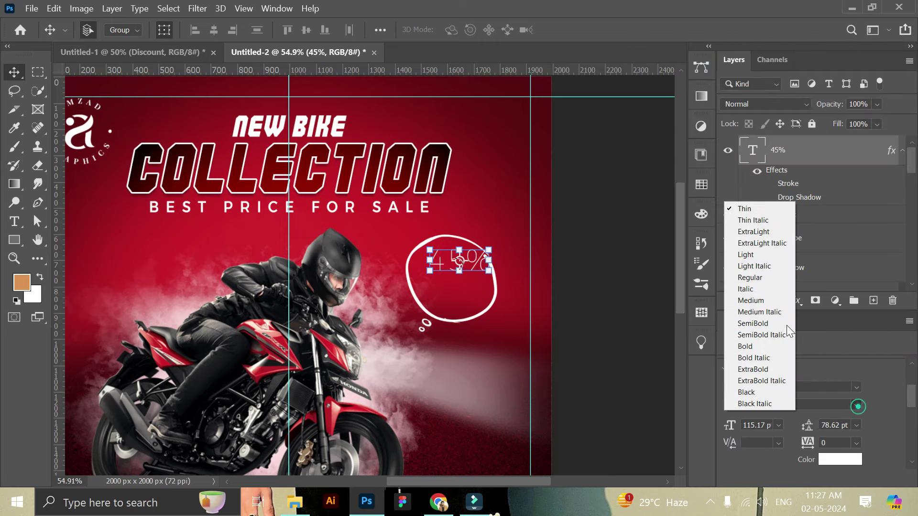
pyautogui.click(755, 347)
pyautogui.moveTo(461, 257); pyautogui.dragTo(470, 274)
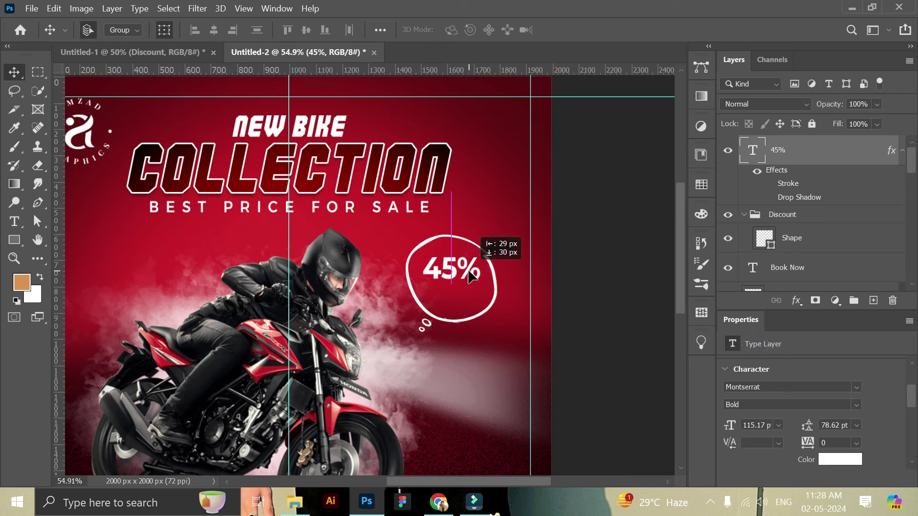
pyautogui.scroll(-2, 832, 182)
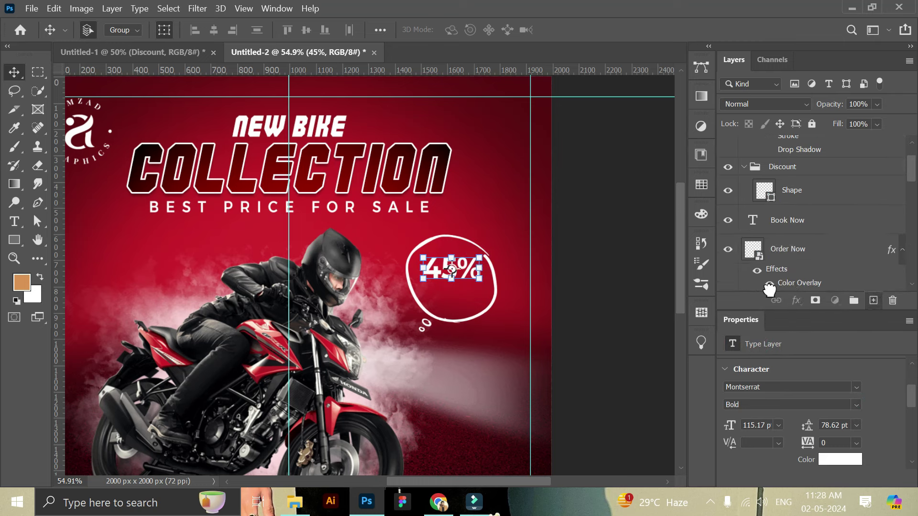
# Duplicate it below as an OFF line with 400 tracking and start scaling it down
pyautogui.hotkey('ctrl', 'j')
pyautogui.moveTo(463, 274); pyautogui.dragTo(464, 301)
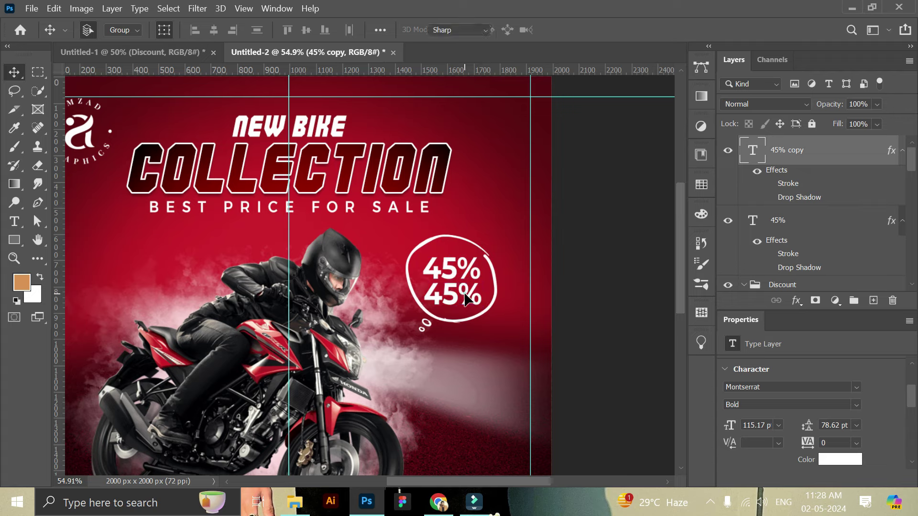
pyautogui.doubleClick(463, 291)
pyautogui.write('Off')
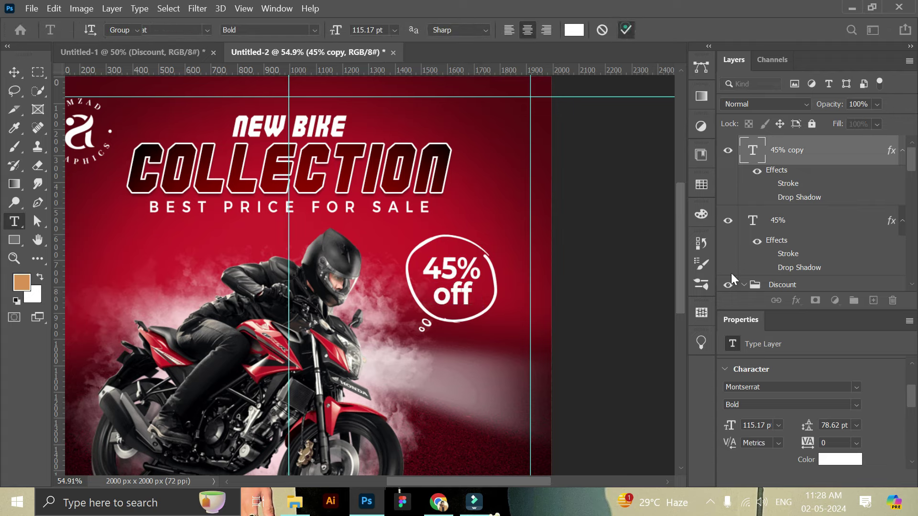
pyautogui.hotkey('ctrl', 'Return')
pyautogui.press('v')
pyautogui.scroll(-3, 779, 395)
pyautogui.scroll(-2, 762, 426)
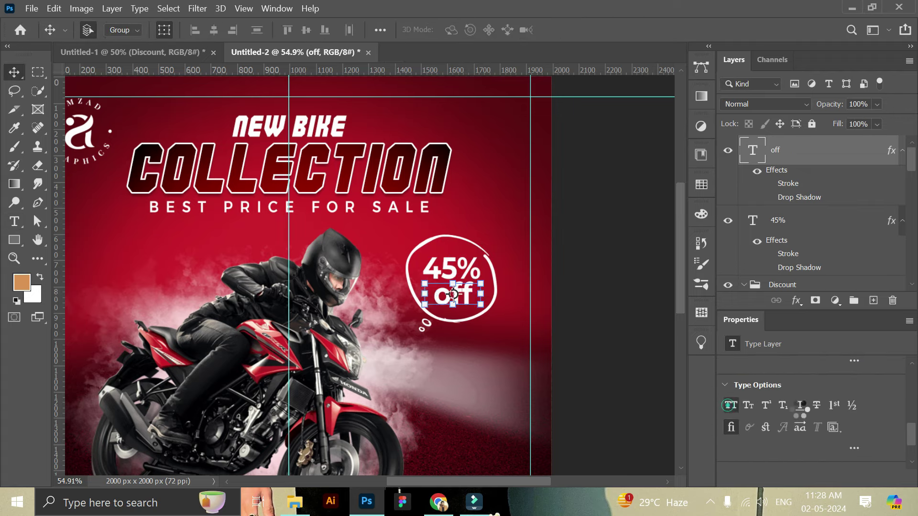
pyautogui.scroll(1, 812, 410)
pyautogui.scroll(1, 837, 413)
pyautogui.scroll(1, 846, 416)
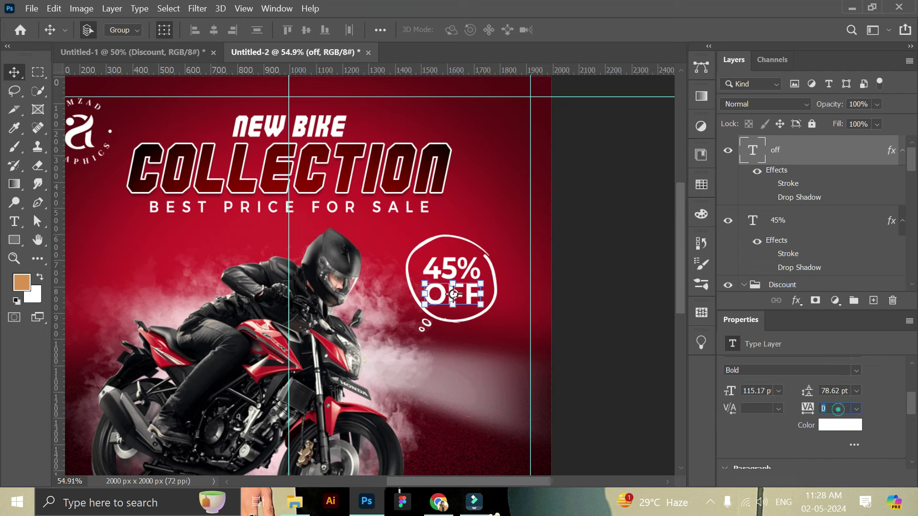
pyautogui.write('400')
pyautogui.press('Return')
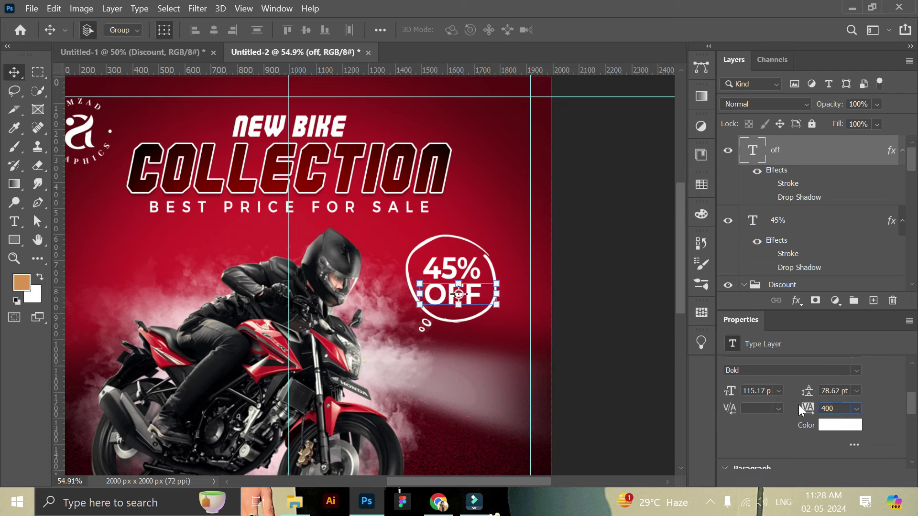
pyautogui.moveTo(497, 303); pyautogui.dragTo(454, 285)
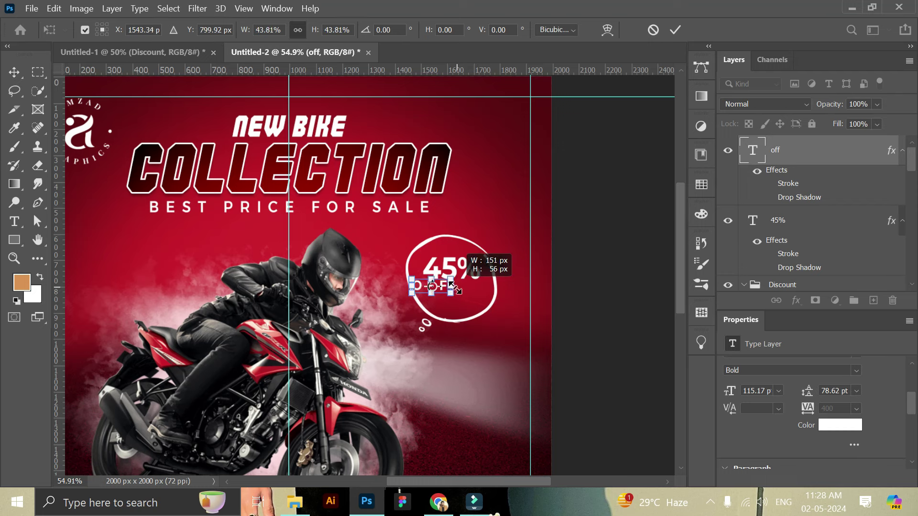
# Shrink the OFF text further and move it down beneath the 45%
pyautogui.moveTo(454, 285); pyautogui.dragTo(448, 287)
pyautogui.click(674, 30)
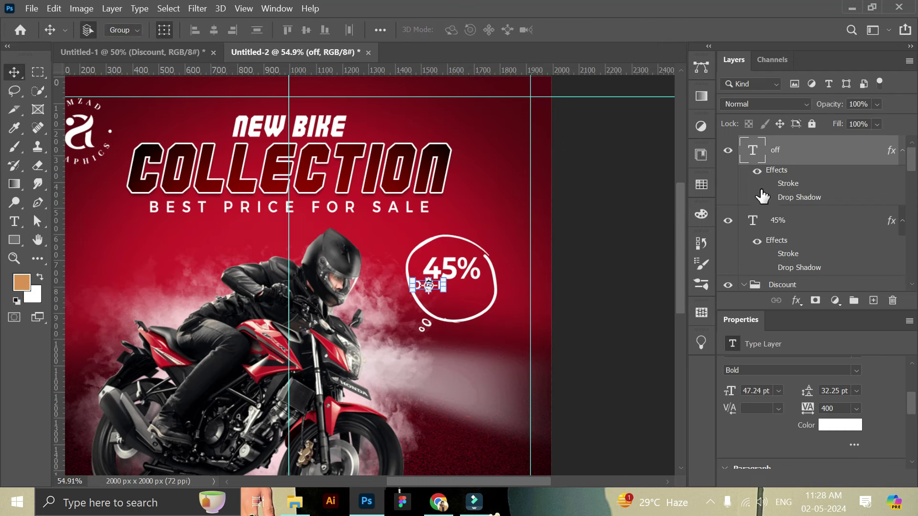
pyautogui.click(778, 221)
pyautogui.click(618, 253)
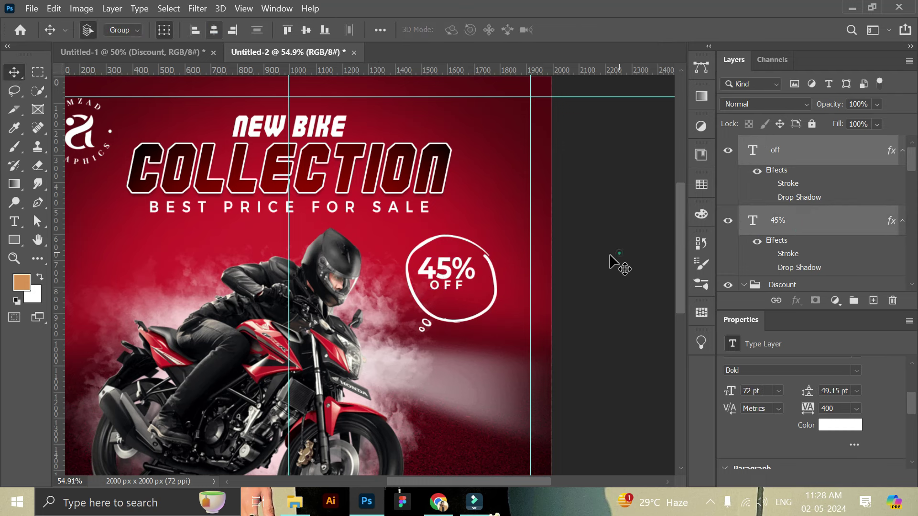
pyautogui.click(454, 285)
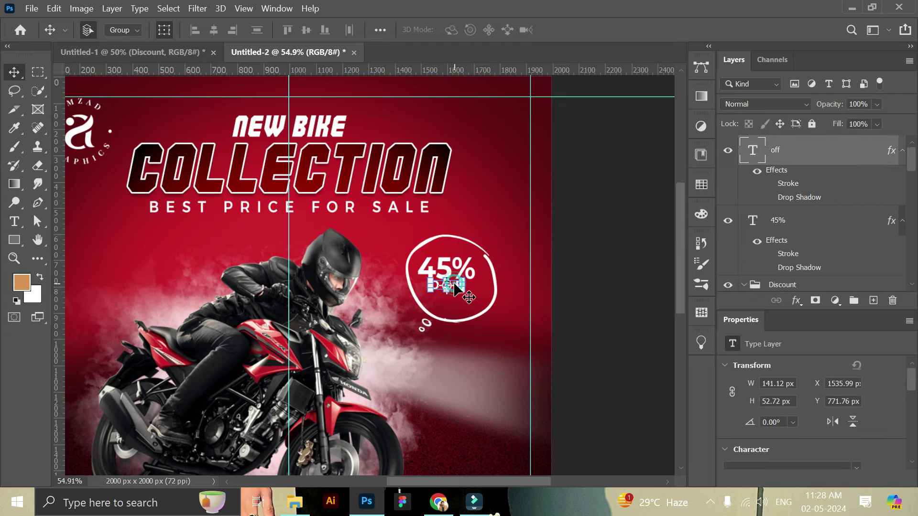
pyautogui.scroll(3, 495, 292)
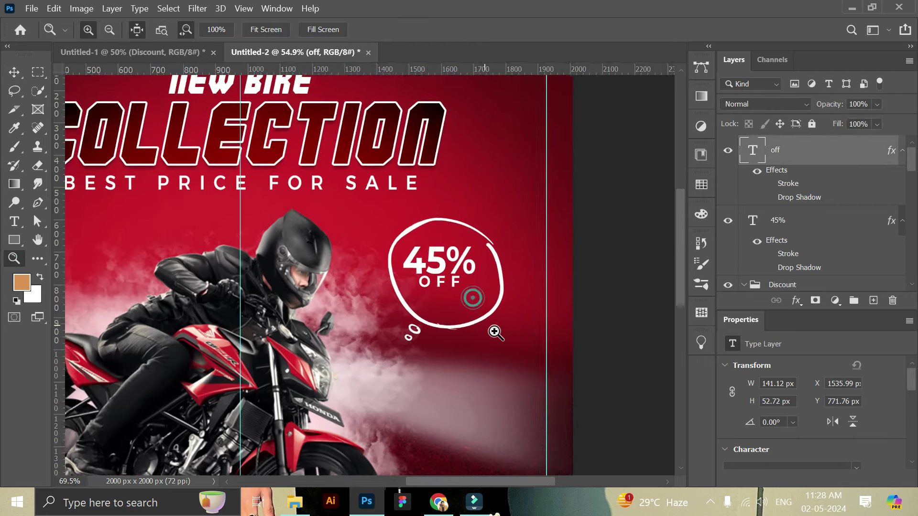
pyautogui.scroll(3, 494, 292)
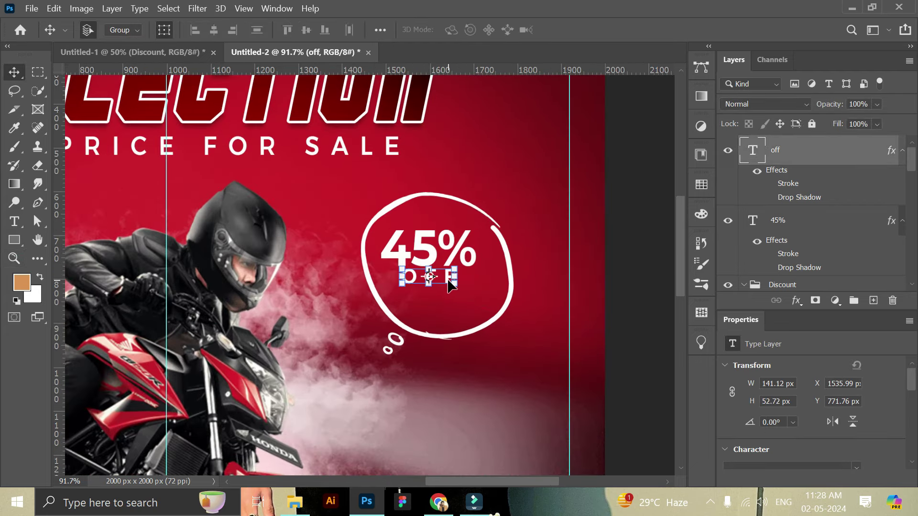
pyautogui.moveTo(448, 281); pyautogui.dragTo(449, 287)
pyautogui.press('Up')
pyautogui.press('Up')
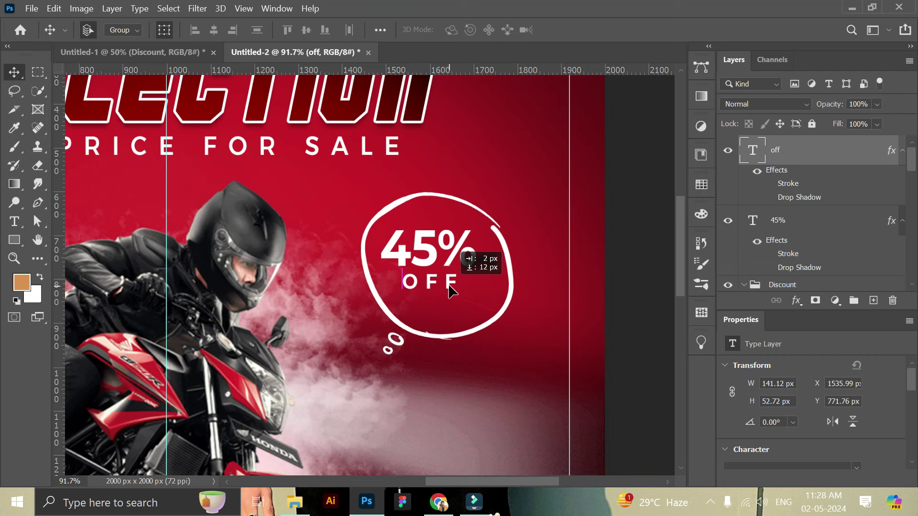
# Enlarge OFF slightly, centre it horizontally under 45%, and tuck it closer
pyautogui.moveTo(450, 287); pyautogui.dragTo(478, 299)
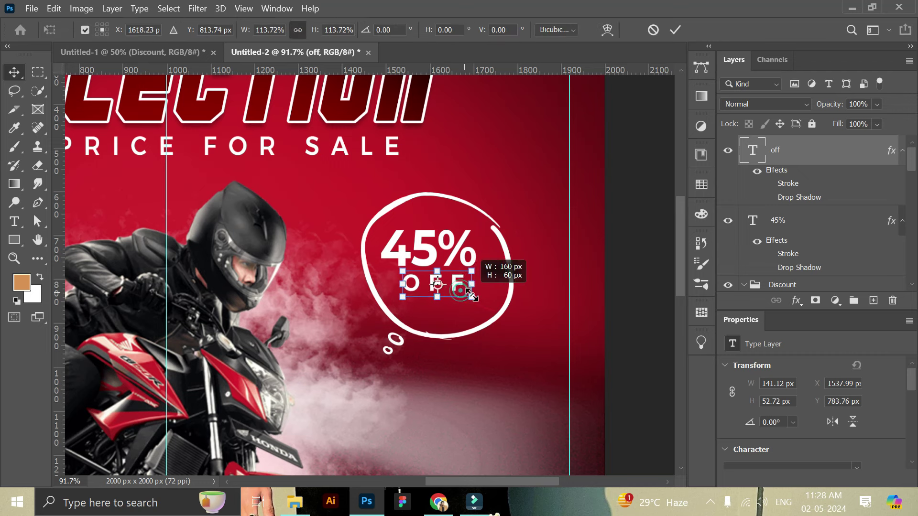
pyautogui.click(676, 29)
pyautogui.keyDown('ctrl'); pyautogui.click(786, 220); pyautogui.keyUp('ctrl')
pyautogui.click(217, 31)
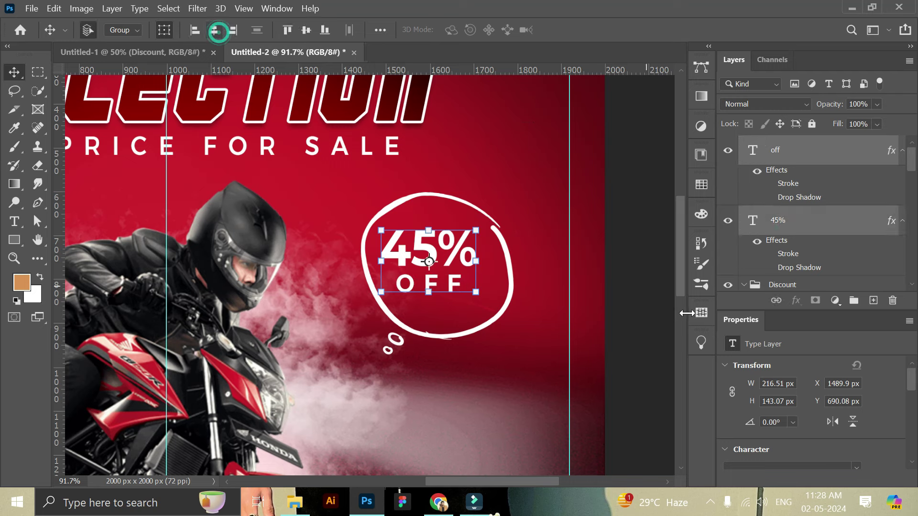
pyautogui.click(631, 289)
pyautogui.moveTo(436, 298); pyautogui.dragTo(446, 285)
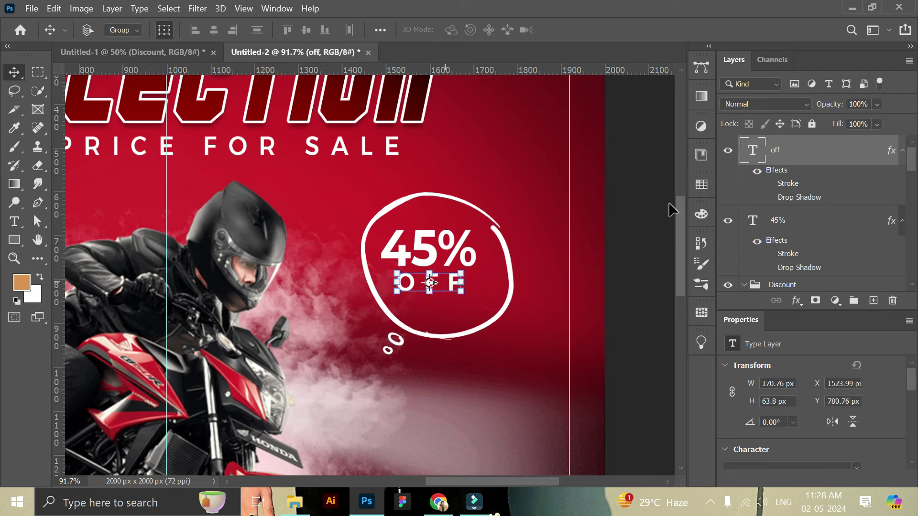
# Move the 45% OFF pair to the circle's centre and enlarge it to about 112%
pyautogui.keyDown('ctrl'); pyautogui.click(785, 222); pyautogui.keyUp('ctrl')
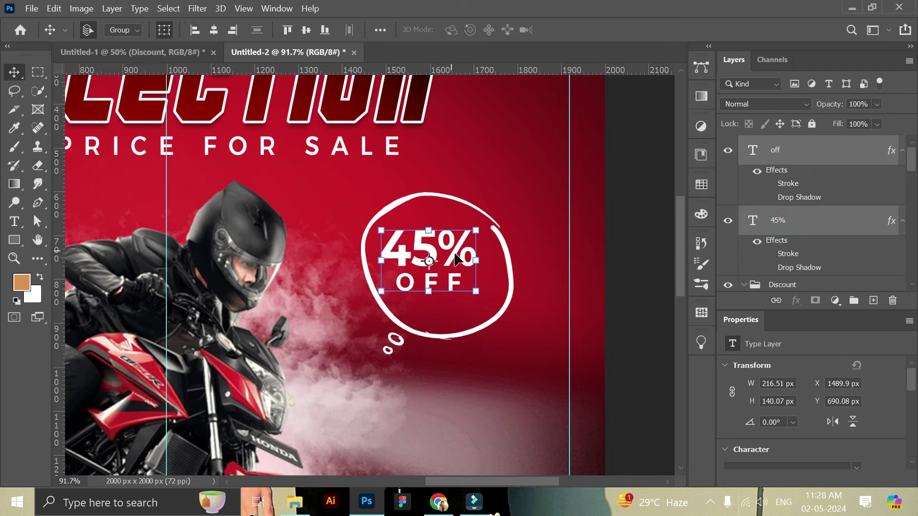
pyautogui.moveTo(452, 251); pyautogui.dragTo(459, 257)
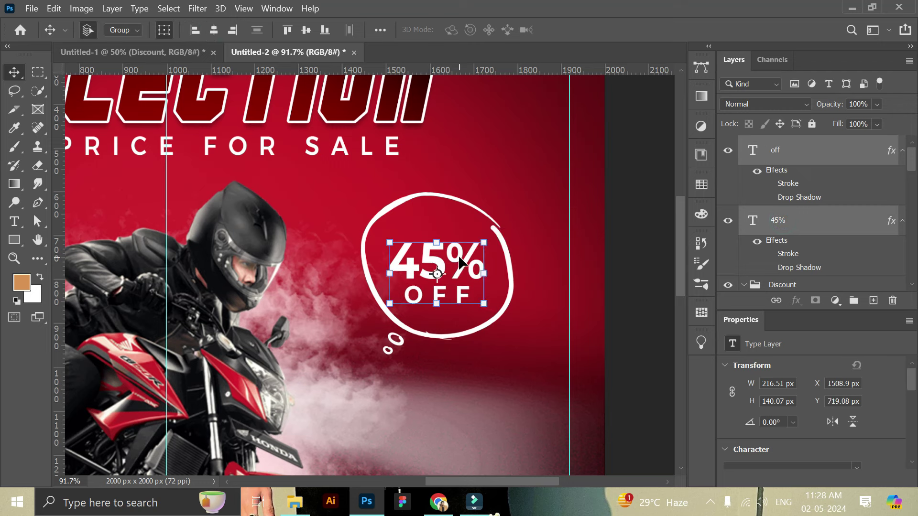
pyautogui.moveTo(488, 236); pyautogui.dragTo(493, 230)
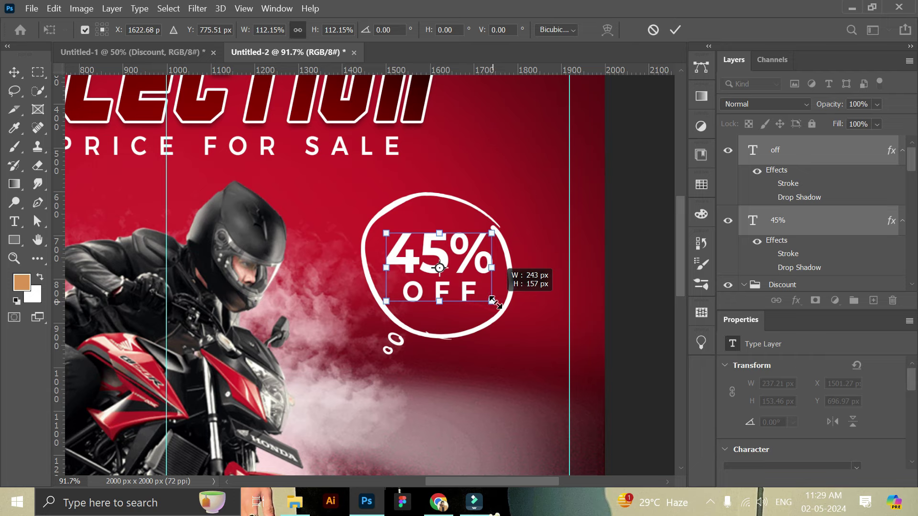
pyautogui.moveTo(494, 230); pyautogui.dragTo(491, 233)
pyautogui.press('z')
pyautogui.click(675, 30)
pyautogui.scroll(-5, 343, 300)
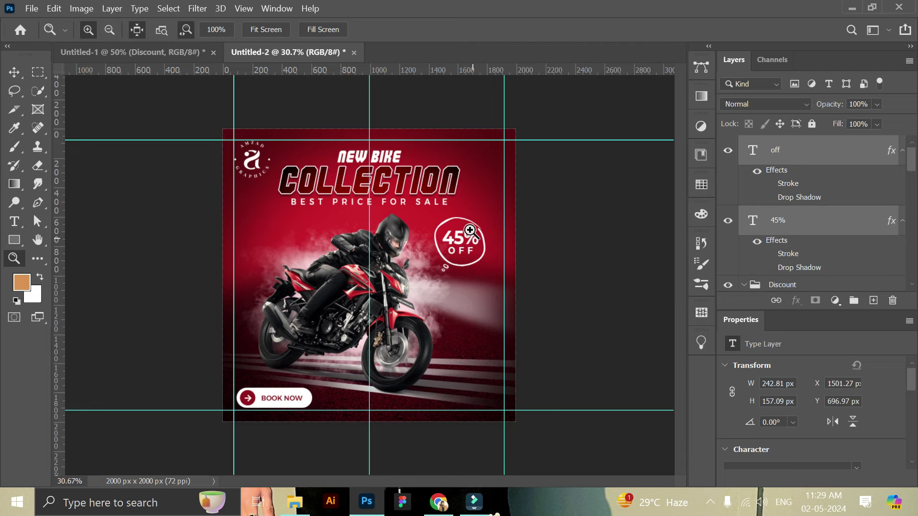
# Scale the 45% and OFF layers together down to about 92%
pyautogui.moveTo(470, 231); pyautogui.dragTo(501, 258)
pyautogui.click(17, 73)
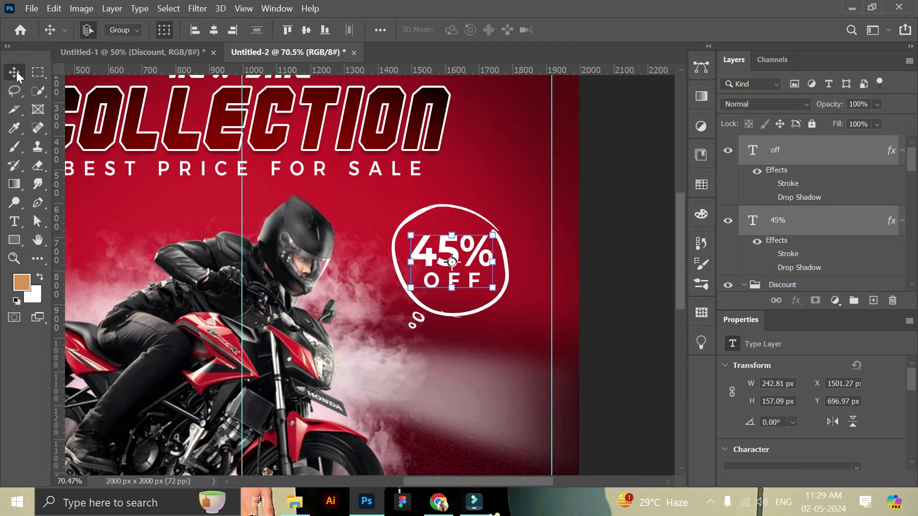
pyautogui.click(614, 263)
pyautogui.click(423, 249)
pyautogui.hotkey('ctrl', 't')
pyautogui.press('Return')
pyautogui.keyDown('ctrl'); pyautogui.click(789, 149); pyautogui.keyUp('ctrl')
pyautogui.hotkey('ctrl', 't')
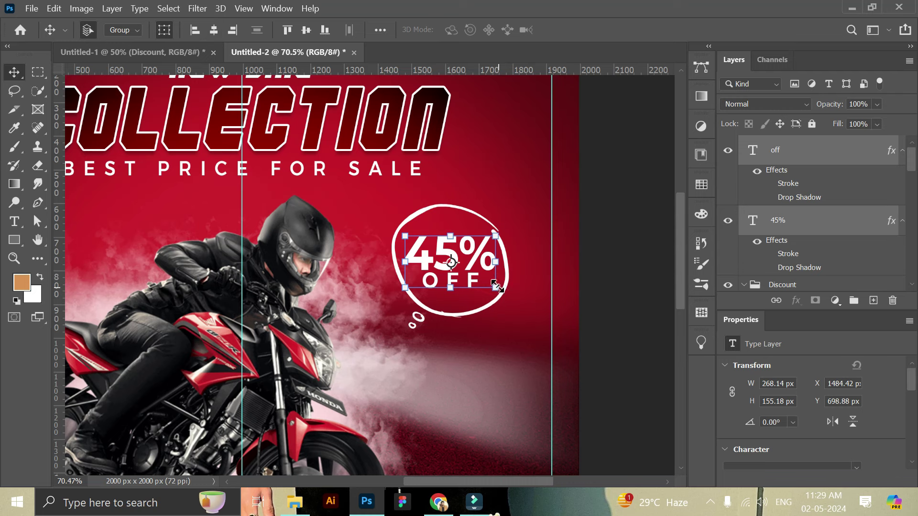
pyautogui.moveTo(497, 289); pyautogui.dragTo(490, 284)
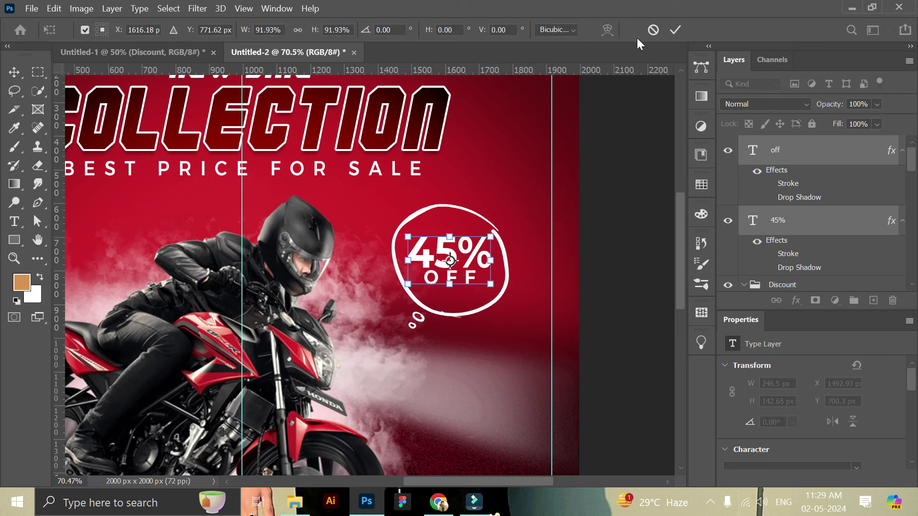
pyautogui.click(609, 272)
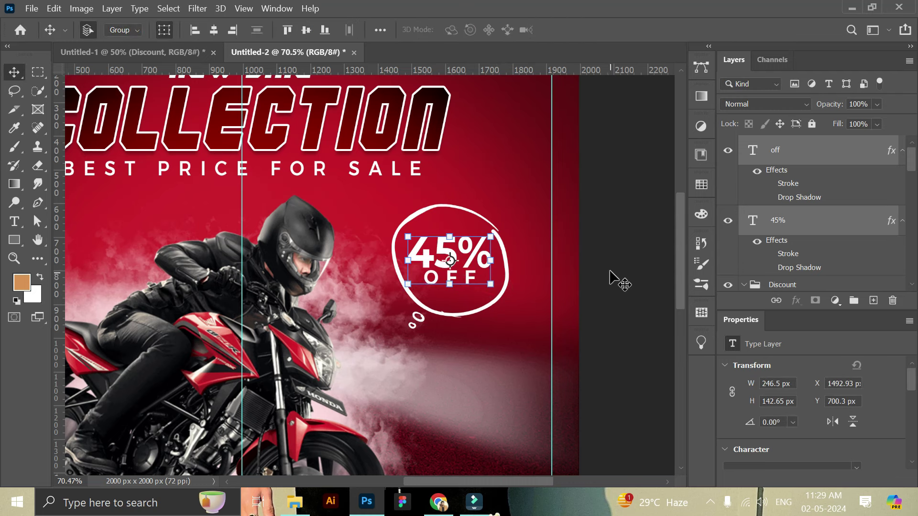
# Nudge the Discount badge group and the 45% text slightly into place within the circle
pyautogui.press('z')
pyautogui.hotkey('ctrl', '0')
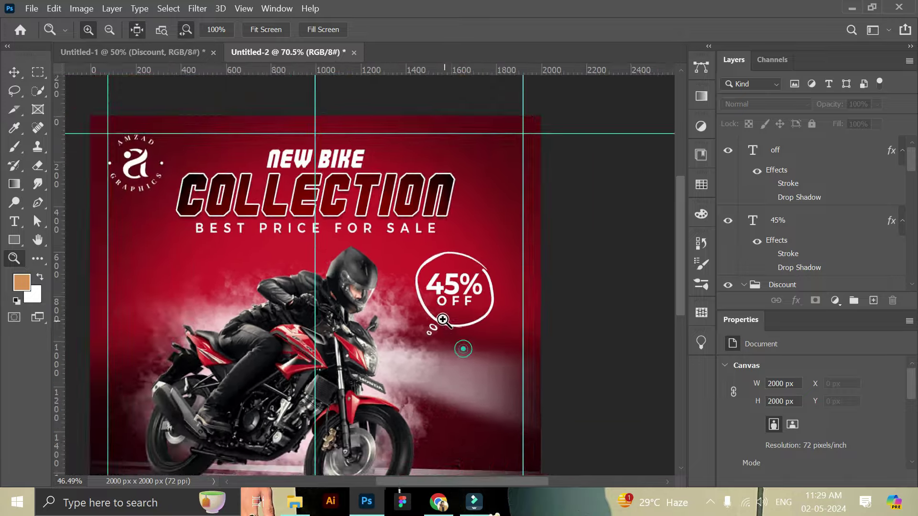
pyautogui.click(428, 310)
pyautogui.scroll(1, 294, 210)
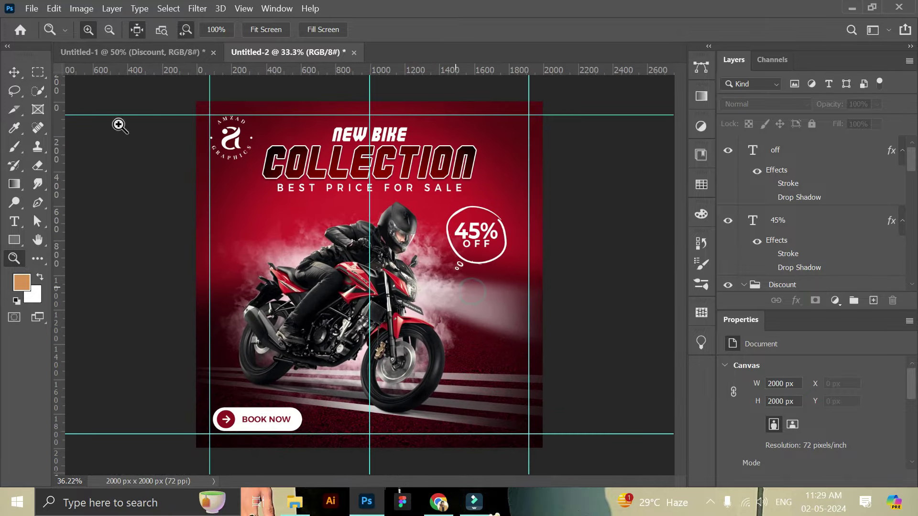
pyautogui.click(14, 72)
pyautogui.click(499, 265)
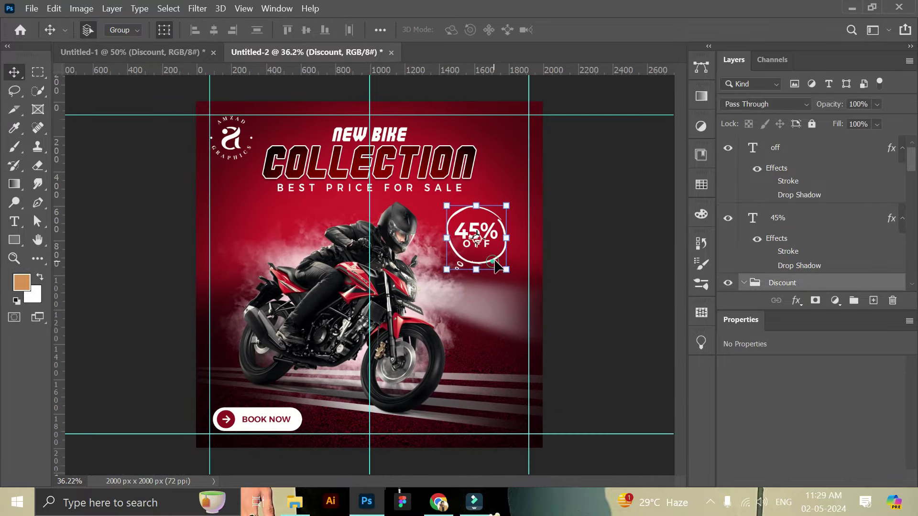
pyautogui.moveTo(497, 263); pyautogui.dragTo(496, 258)
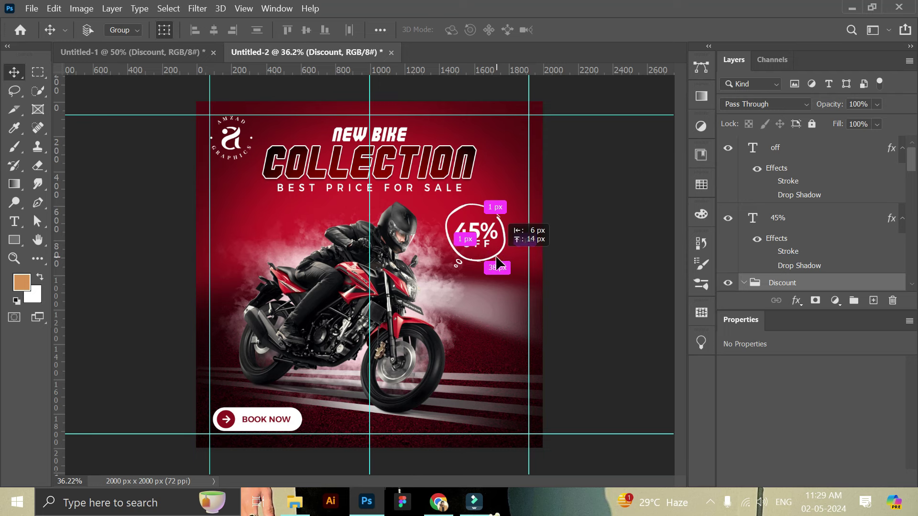
pyautogui.moveTo(495, 256); pyautogui.dragTo(495, 256)
pyautogui.click(589, 275)
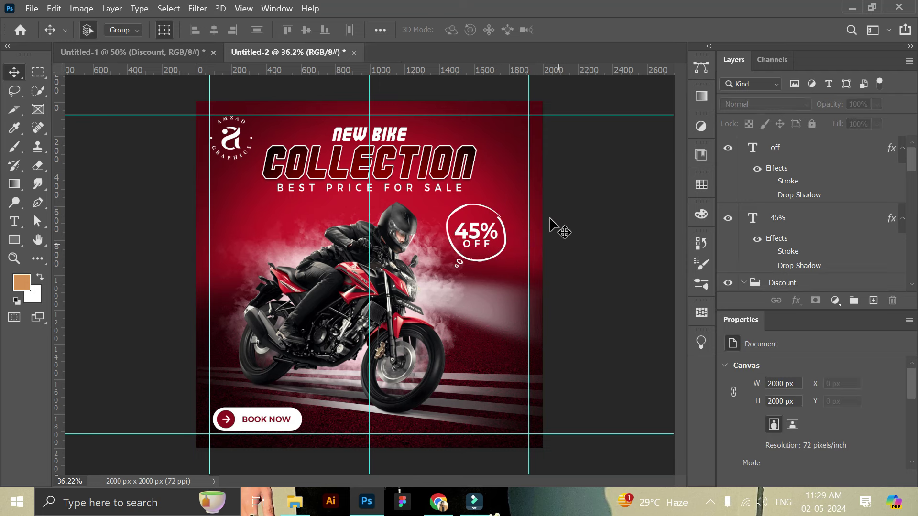
pyautogui.click(491, 235)
pyautogui.moveTo(491, 234); pyautogui.dragTo(491, 234)
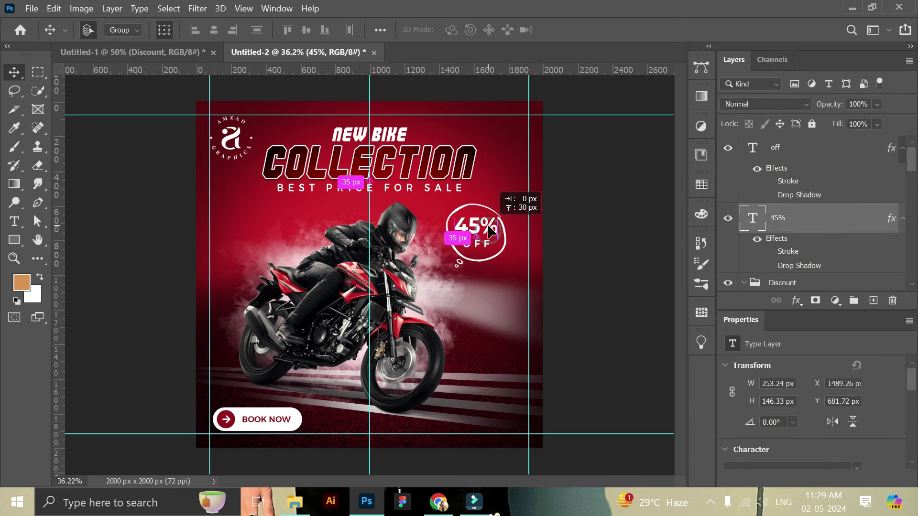
pyautogui.click(578, 242)
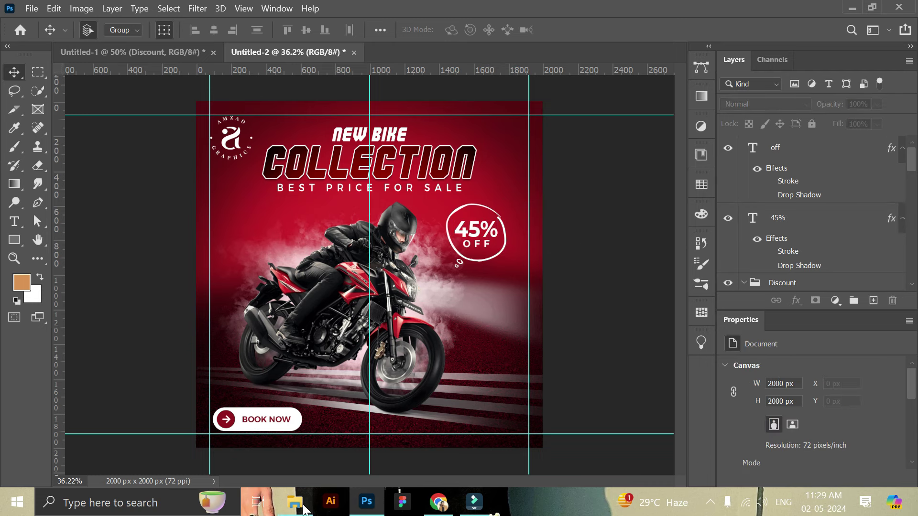
pyautogui.click(295, 501)
# Place Textuer 1.png on the poster in Color Dodge, stacked just above the Collection layer
pyautogui.moveTo(716, 153)
pyautogui.mouseDown()
pyautogui.moveTo(394, 421)
pyautogui.moveTo(373, 399)
pyautogui.mouseUp()
pyautogui.press('Return')
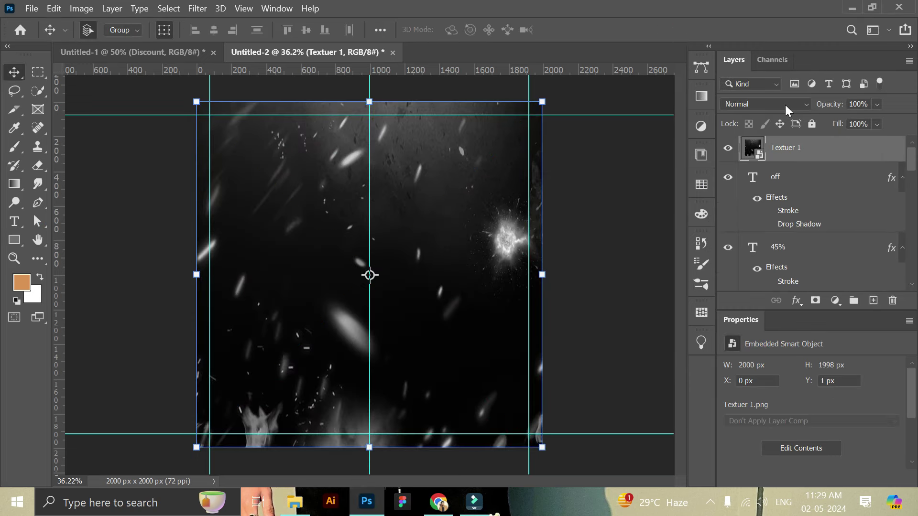
pyautogui.click(785, 105)
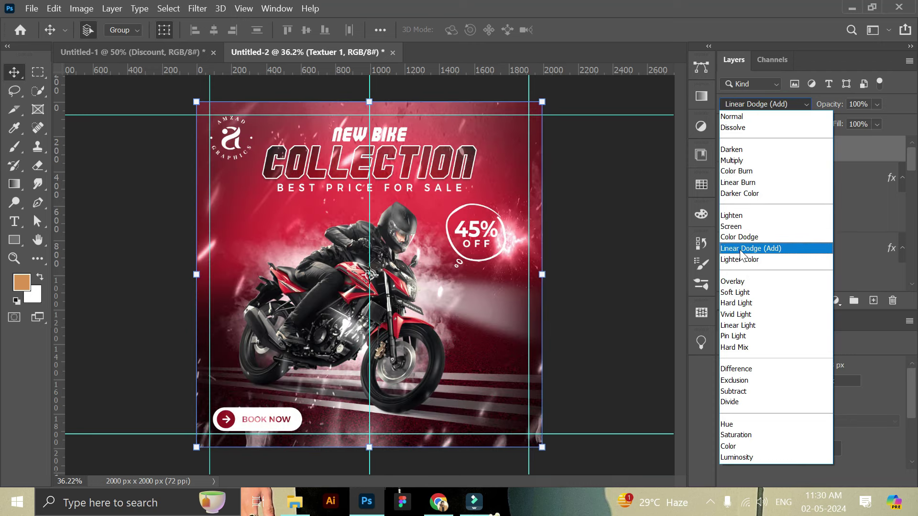
pyautogui.click(762, 238)
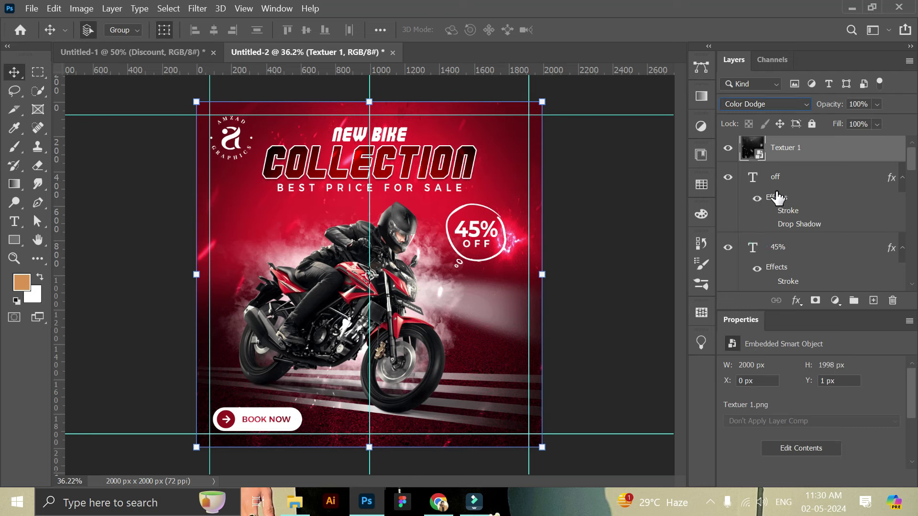
pyautogui.moveTo(793, 175)
pyautogui.mouseDown()
pyautogui.moveTo(785, 288)
pyautogui.moveTo(780, 245)
pyautogui.moveTo(803, 224)
pyautogui.mouseUp()
pyautogui.scroll(1, 803, 225)
pyautogui.moveTo(798, 272); pyautogui.dragTo(790, 207)
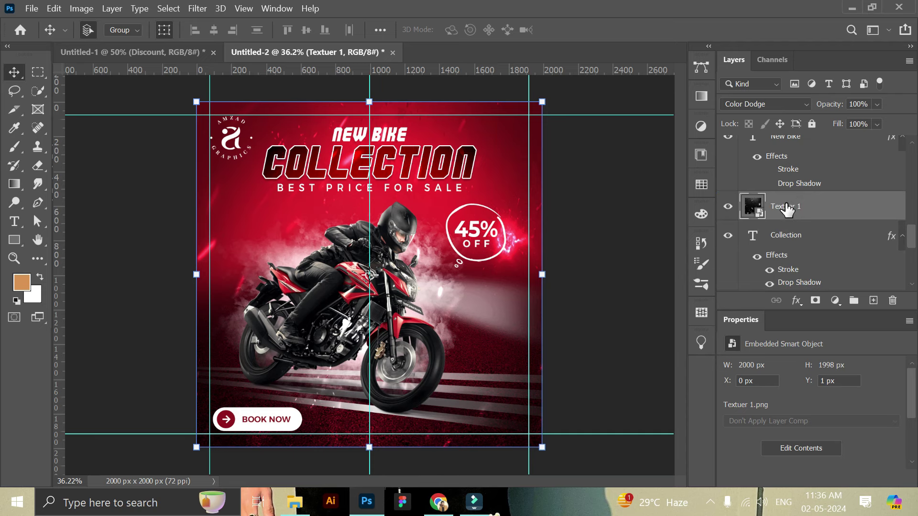
pyautogui.click(646, 257)
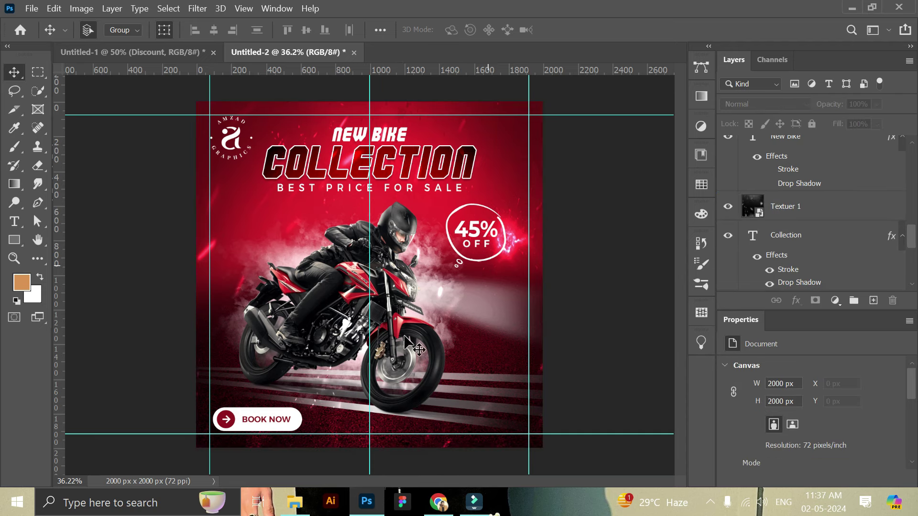
# Group Rounded Rectangle 1, Ellipse 1, Order Now and Book Now into a group named 'Book Now'
pyautogui.click(297, 425)
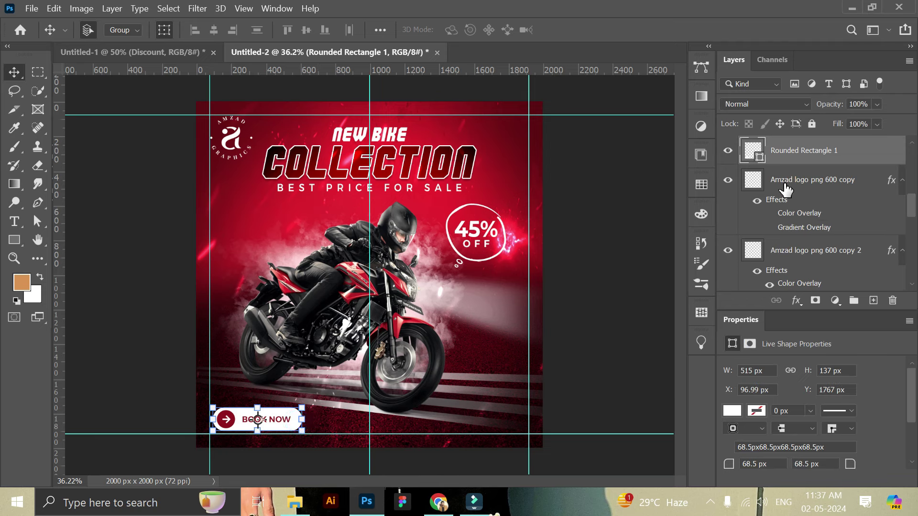
pyautogui.scroll(3, 785, 194)
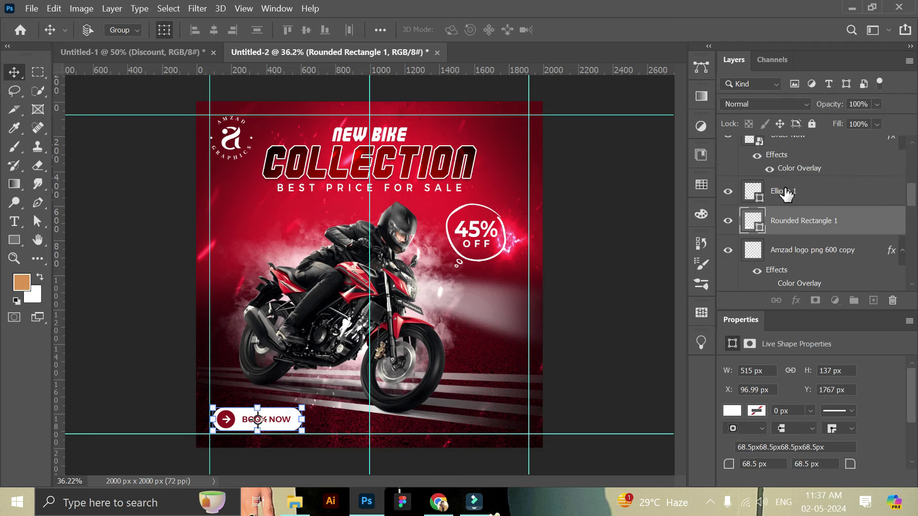
pyautogui.keyDown('ctrl'); pyautogui.click(785, 194); pyautogui.keyUp('ctrl')
pyautogui.scroll(2, 788, 200)
pyautogui.keyDown('ctrl'); pyautogui.click(791, 210); pyautogui.keyUp('ctrl')
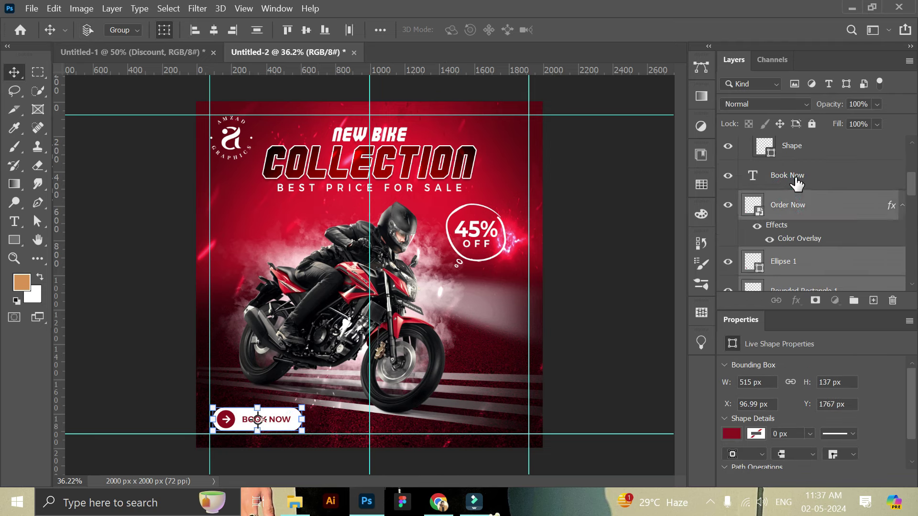
pyautogui.keyDown('ctrl'); pyautogui.click(790, 179); pyautogui.keyUp('ctrl')
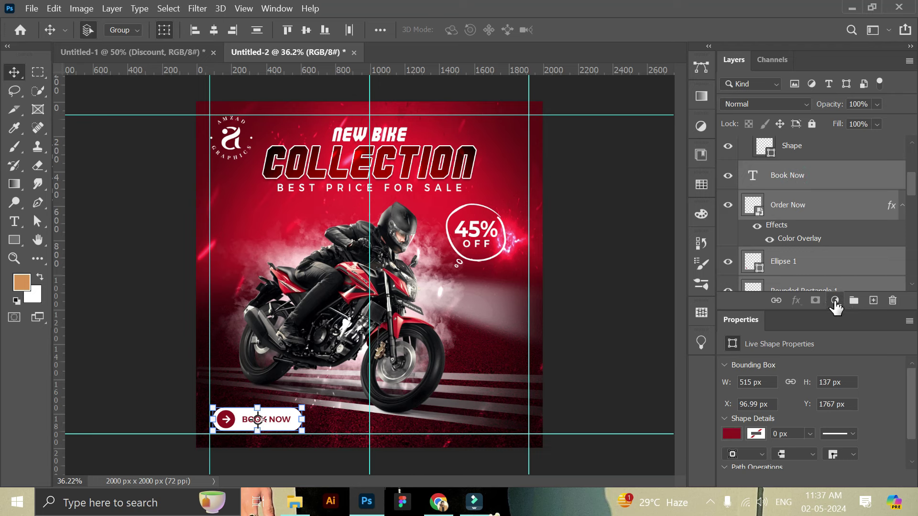
pyautogui.click(854, 301)
pyautogui.doubleClick(790, 170)
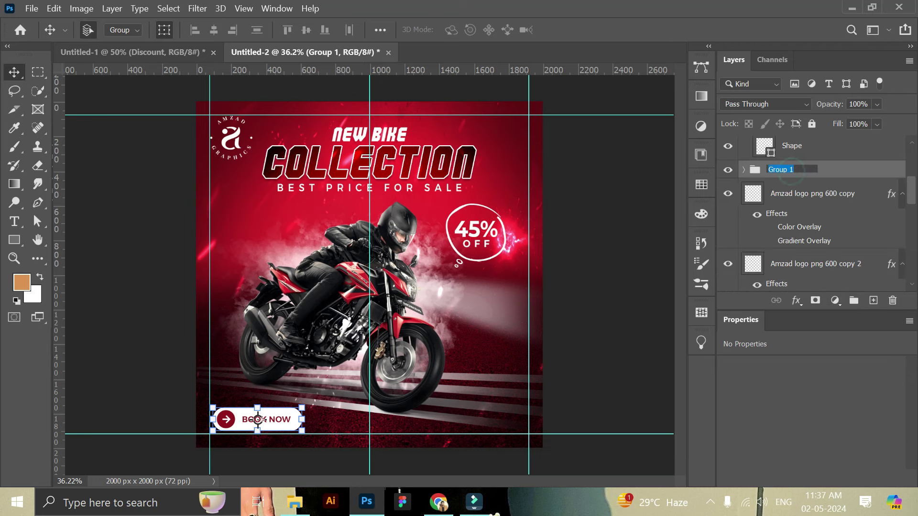
pyautogui.write('Book N')
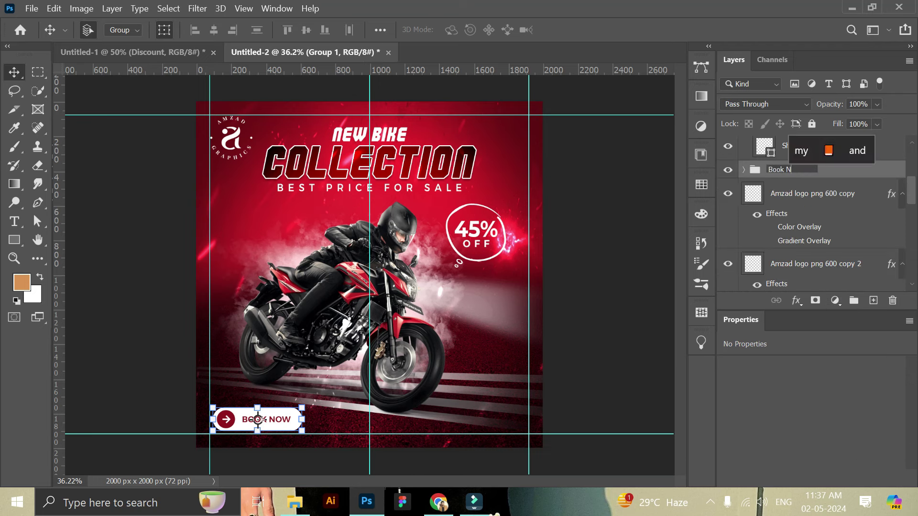
pyautogui.write('ow')
pyautogui.press('Return')
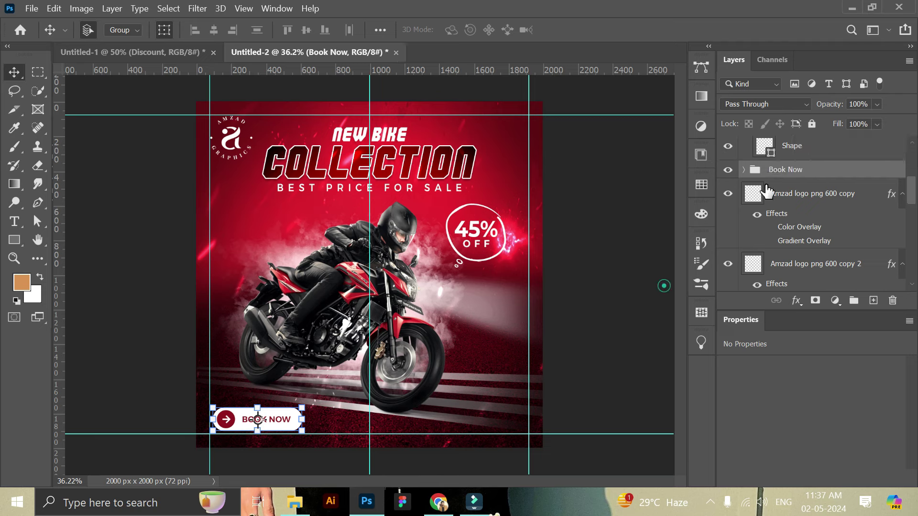
# Enlarge the Book Now button slightly, round its corners to 73.5 px, and start a Save As
pyautogui.moveTo(307, 405); pyautogui.dragTo(314, 404)
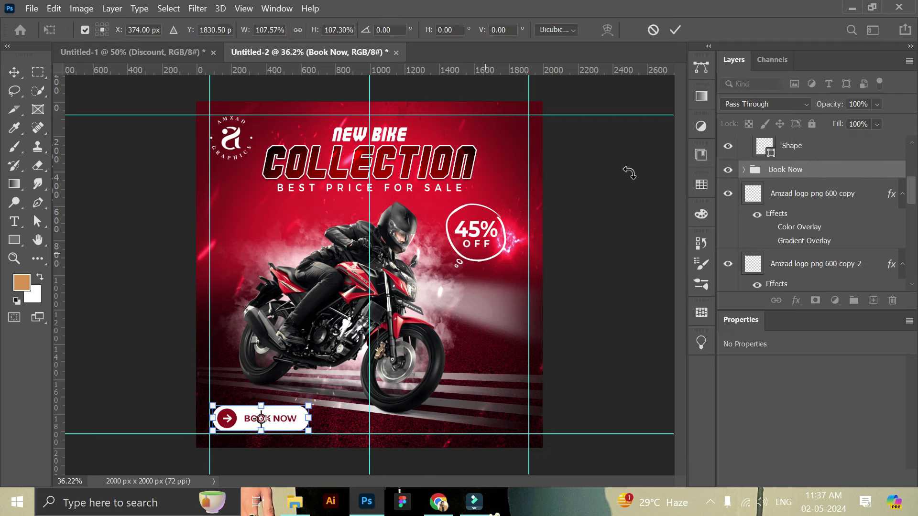
pyautogui.click(674, 34)
pyautogui.click(639, 316)
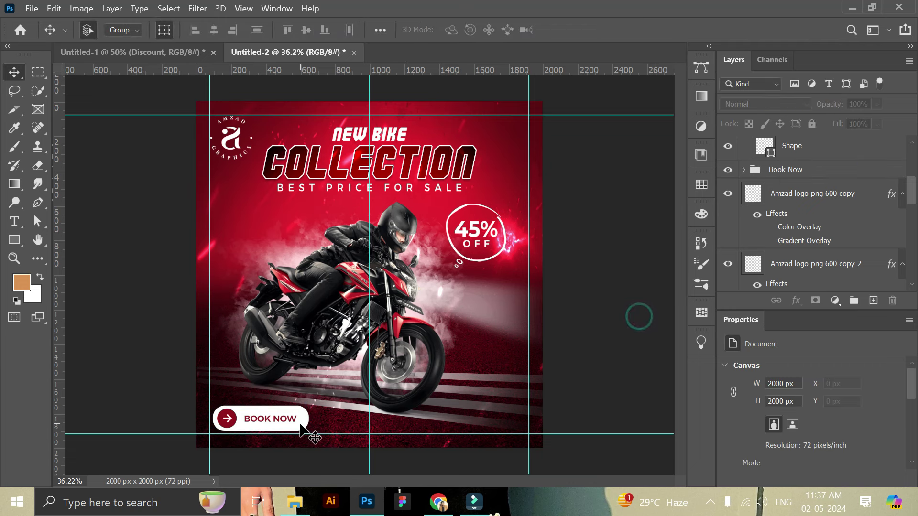
pyautogui.click(744, 170)
pyautogui.scroll(-2, 805, 249)
pyautogui.scroll(-2, 804, 249)
pyautogui.scroll(2, 796, 210)
pyautogui.click(802, 240)
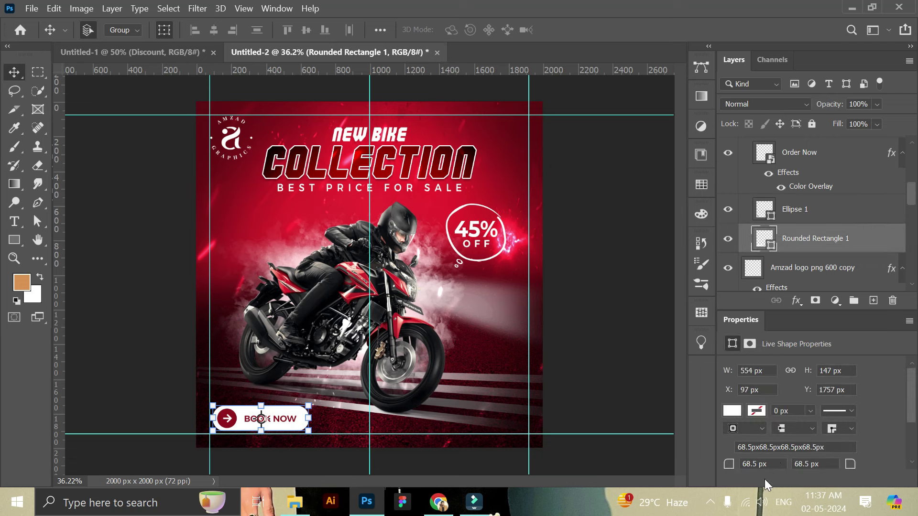
pyautogui.write('70')
pyautogui.press('Return')
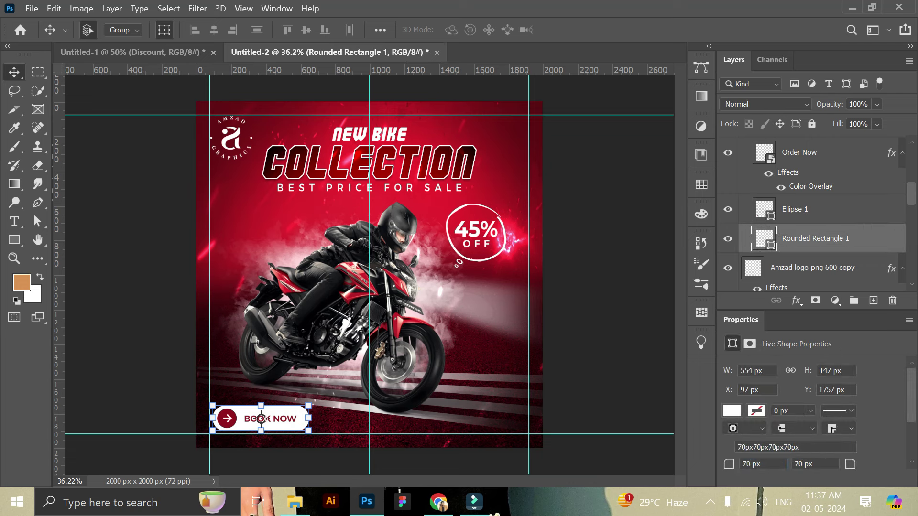
pyautogui.write('8')
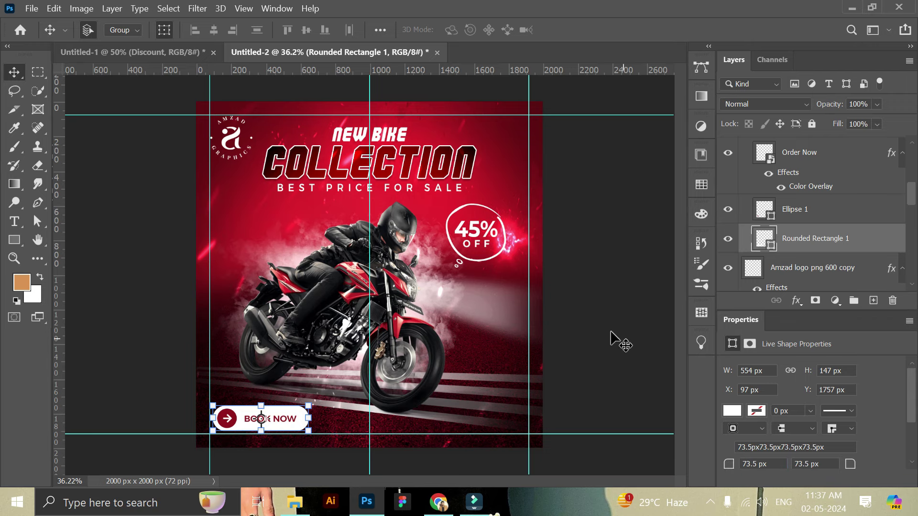
pyautogui.click(606, 331)
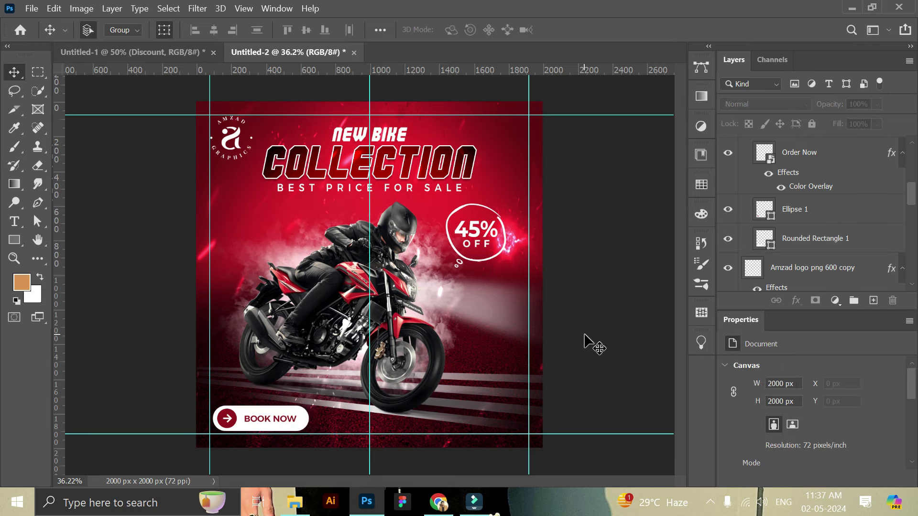
pyautogui.hotkey('ctrl', 'shift', 's')
pyautogui.click(619, 308)
# Save the poster as a JPEG, replacing the existing 'Bike Post Design In Photoshop' file
pyautogui.click(616, 150)
pyautogui.click(787, 464)
pyautogui.click(492, 254)
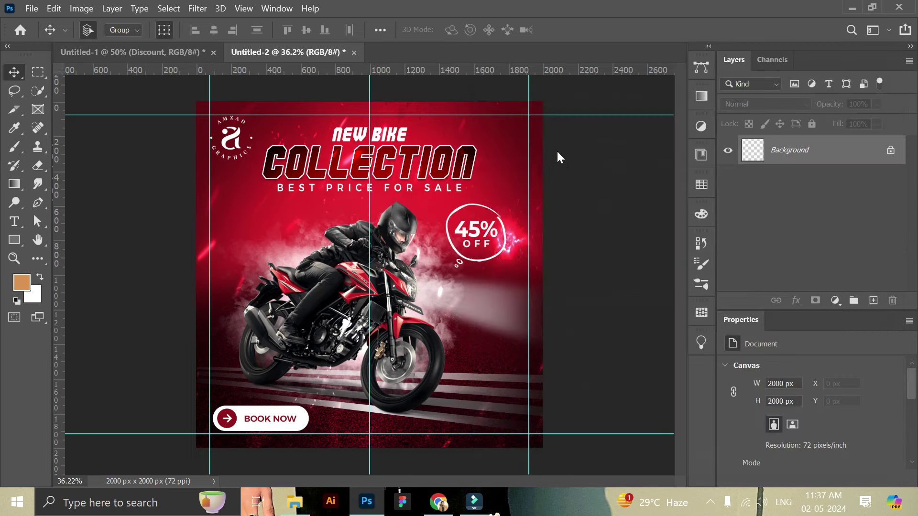
pyautogui.click(564, 136)
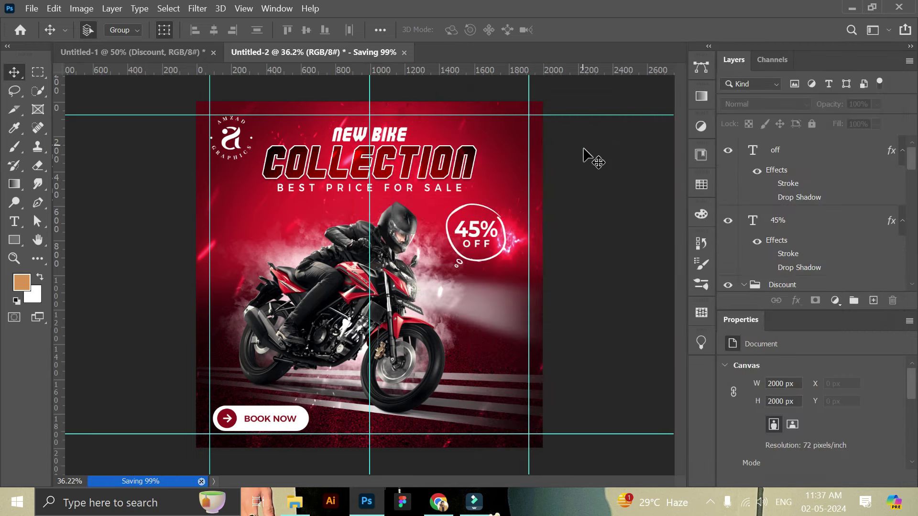